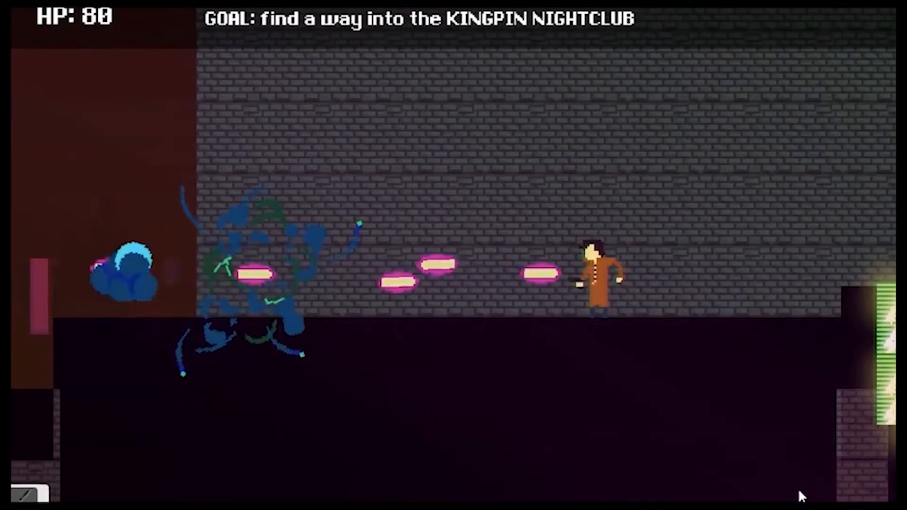
key("space")
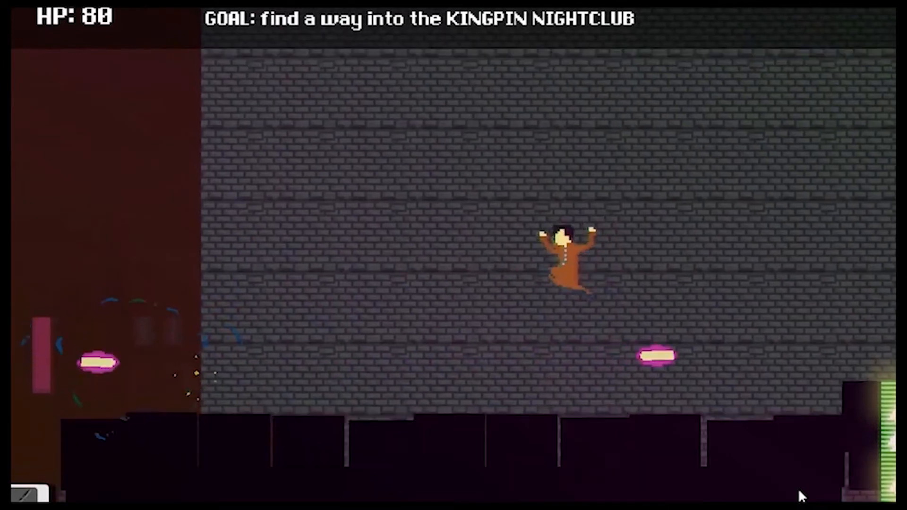
key("Right")
key("space")
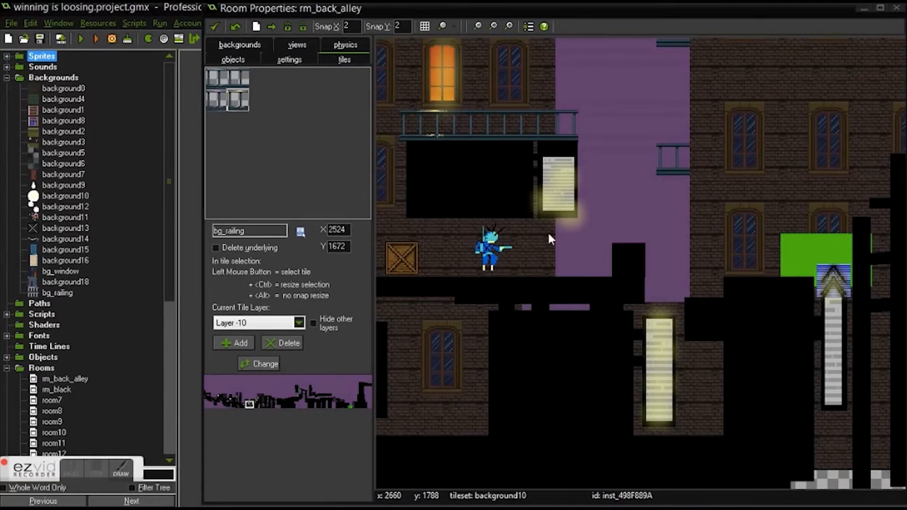
- Examine the rm_back_alley room layout, from the alley buildings and shafts to the lamp-lit brick area with posters
middle_click_drag(523, 220, 731, 252)
scroll(754, 225, "down", 1)
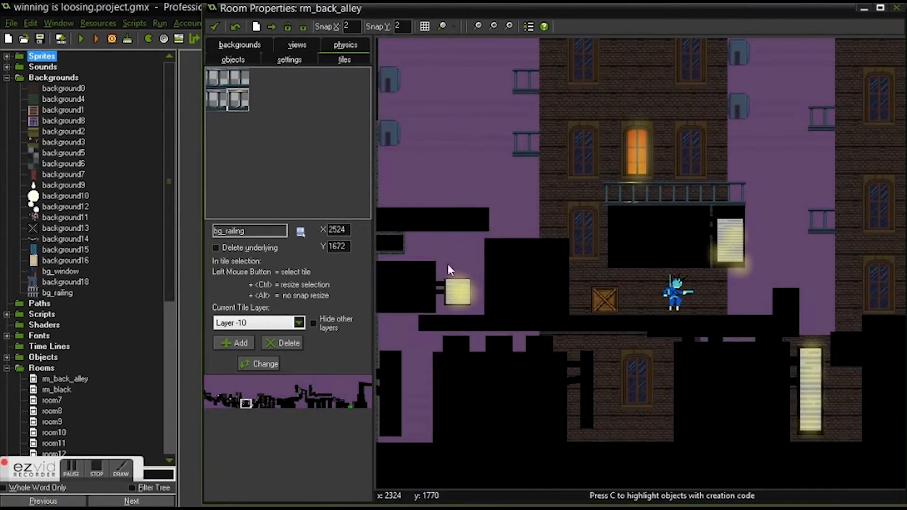
middle_click_drag(449, 269, 600, 266)
middle_click_drag(720, 276, 288, 273)
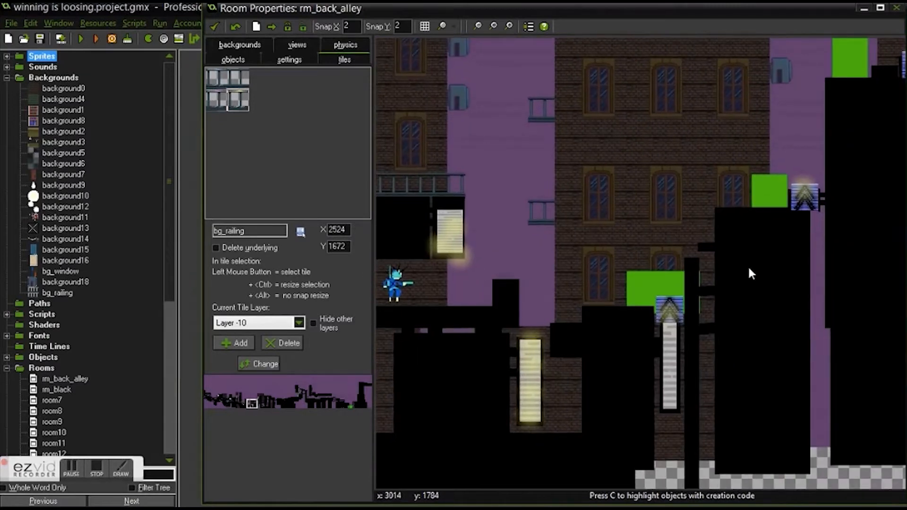
scroll(750, 268, "down", 1)
middle_click_drag(425, 260, 823, 244)
scroll(499, 117, "up", 2)
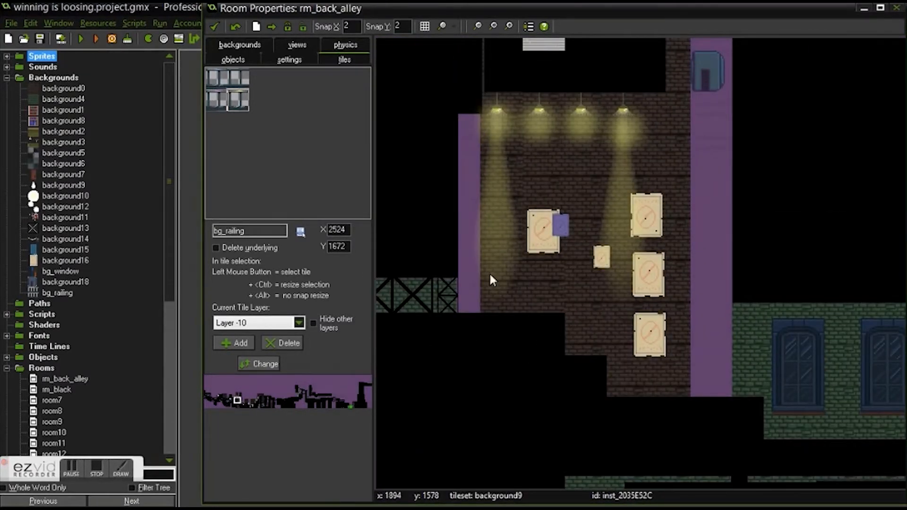
- Run the game as a test build and reposition its window on the screen
left_click(80, 39)
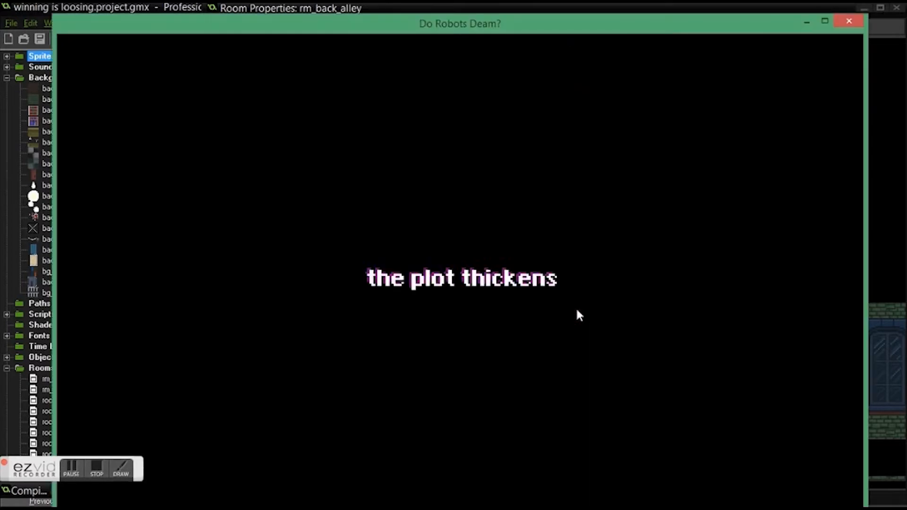
left_click_drag(457, 40, 499, 21)
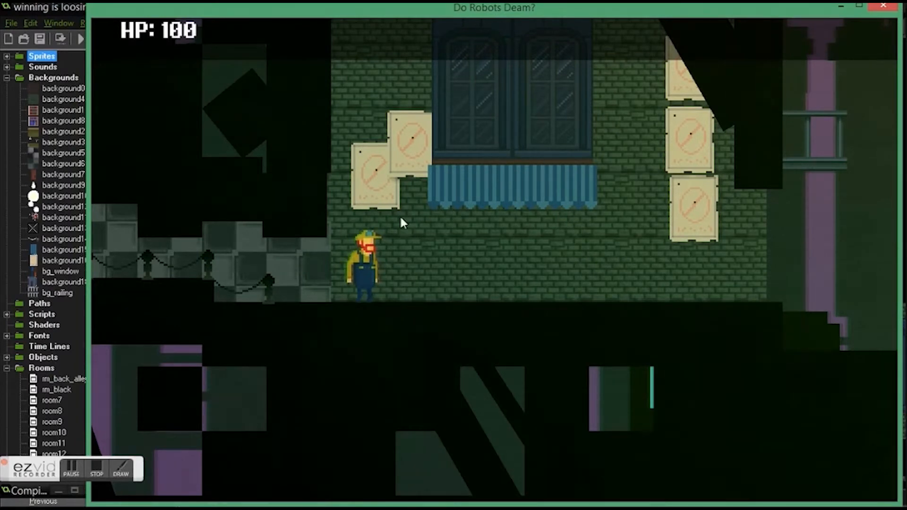
- Run the character past the blue awning to the wooden crate and jump over it near the glowing billboard
key("Right")
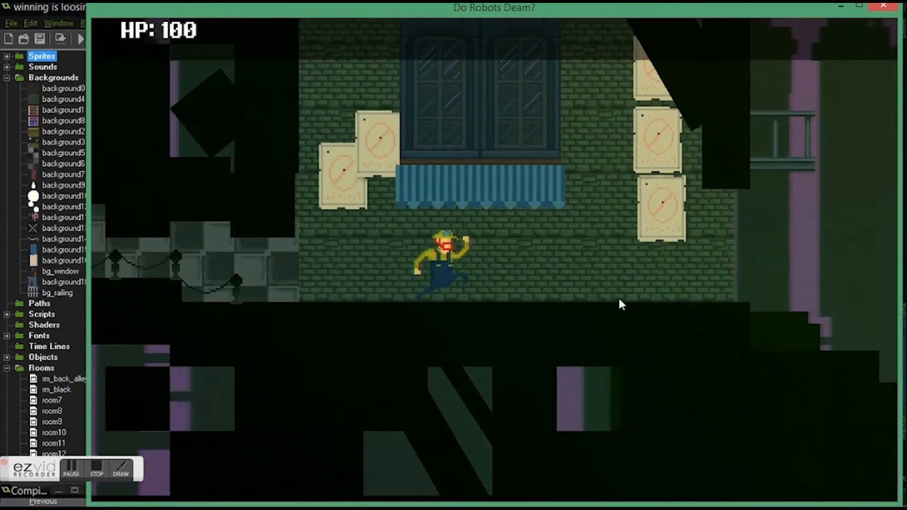
key("Right")
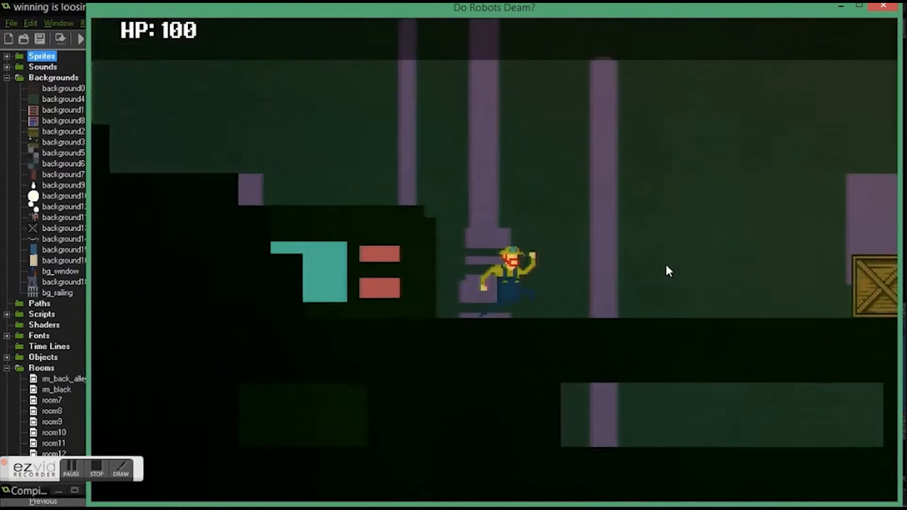
key("Right")
key("Up")
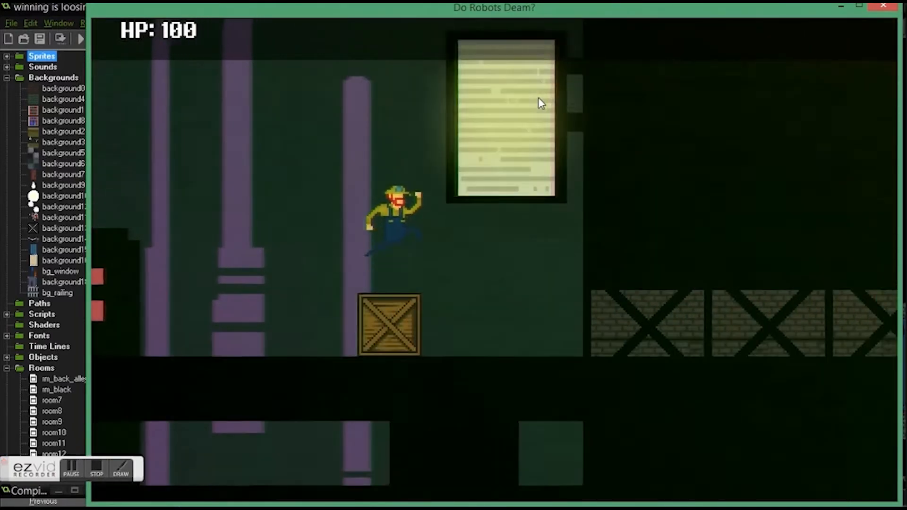
key("Up")
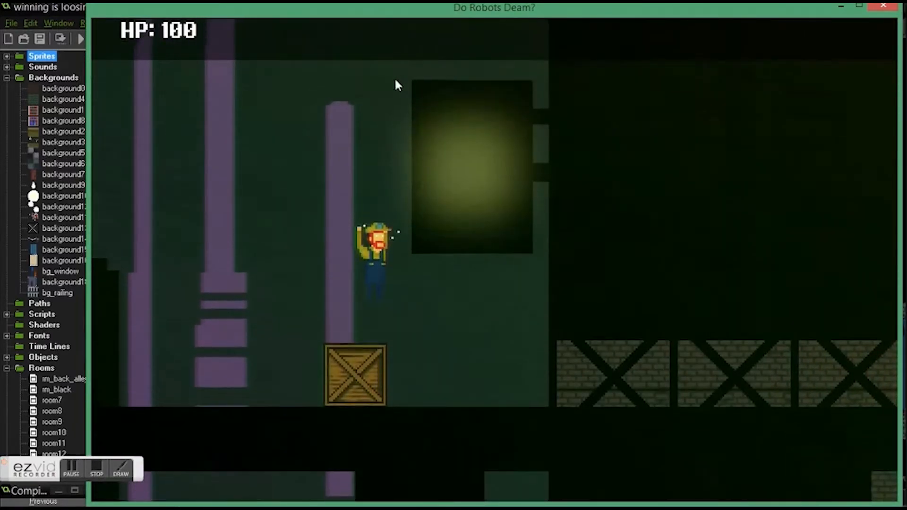
key("Right")
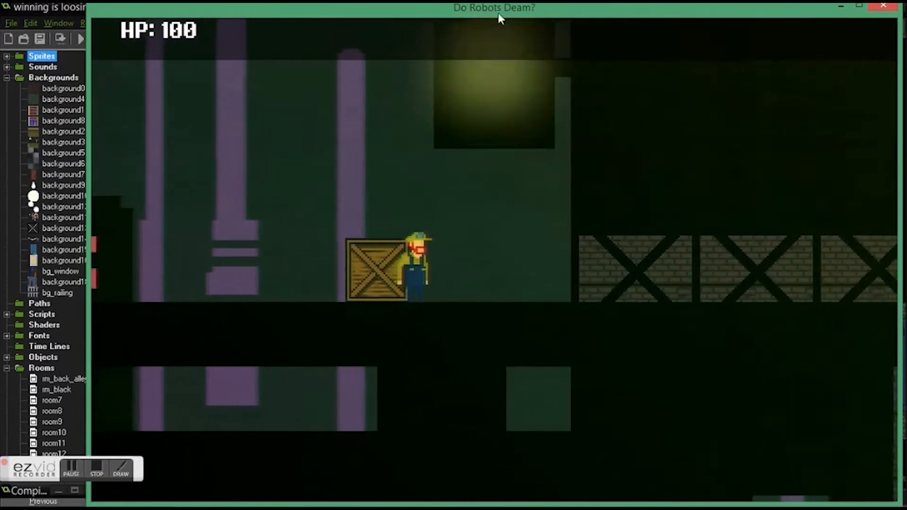
- Roll the character away from the crate, through the truss passage and past the blue enemy on the railed walkway
key("Down")
key("Right")
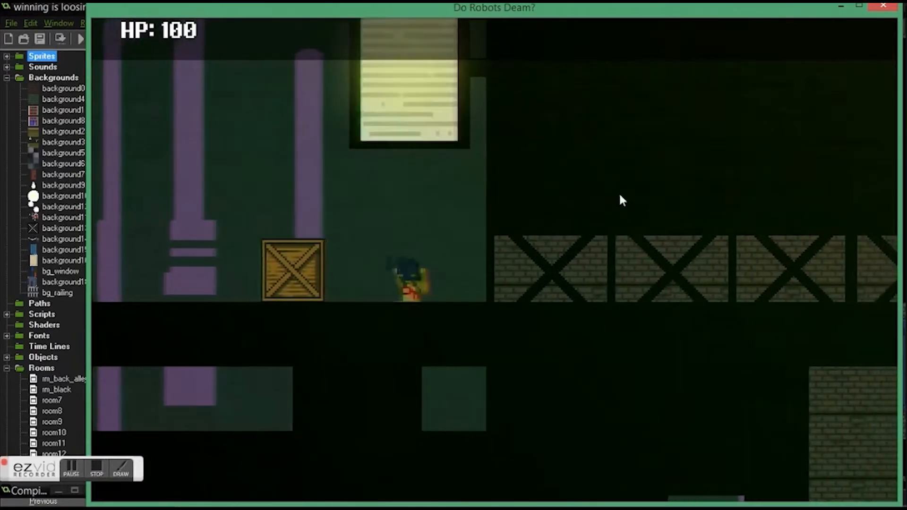
key("Right")
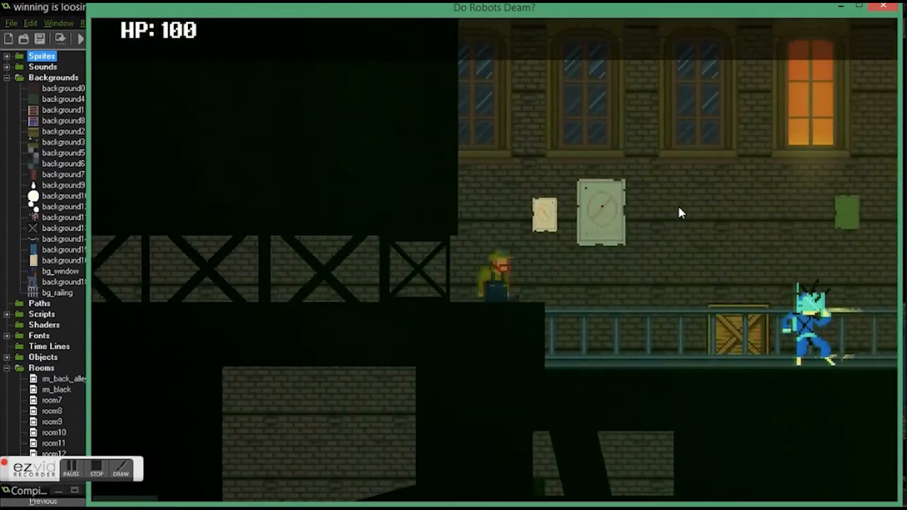
key("Right")
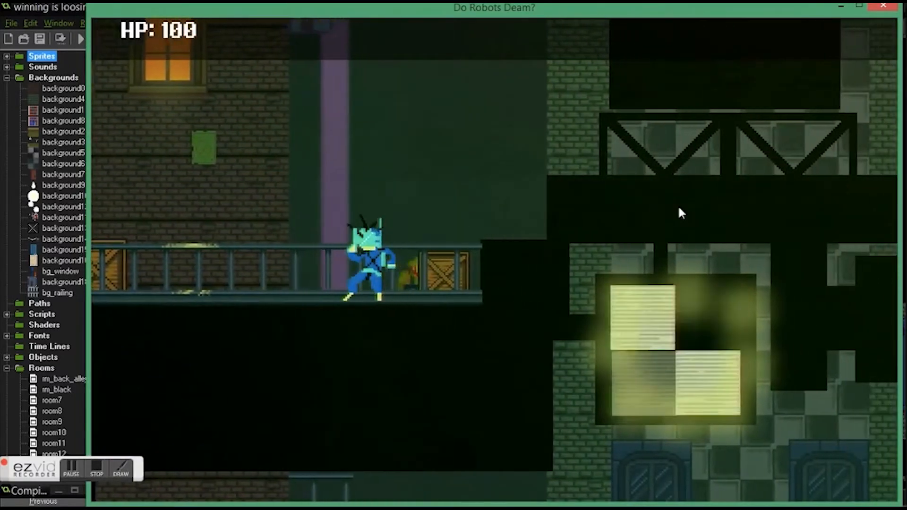
key("Left")
key("Right")
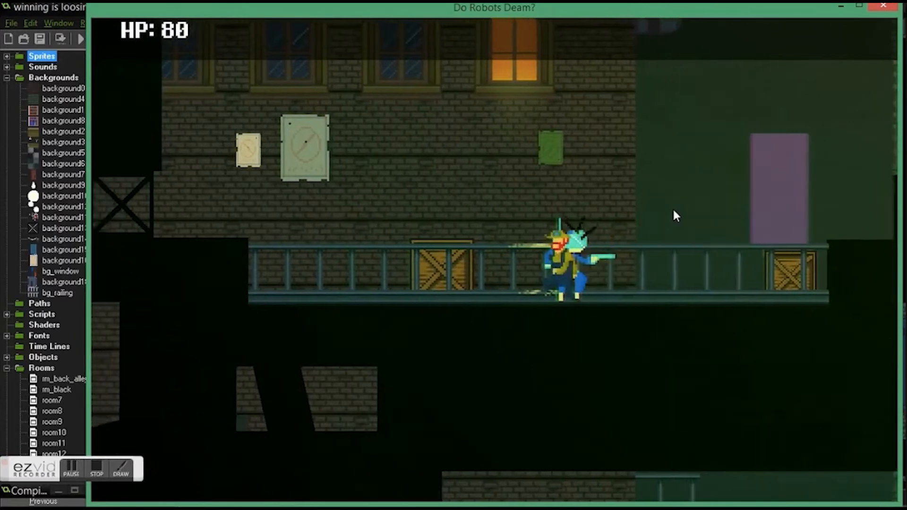
- Attack the blue enemy on the railed walkway repeatedly while moving back and forth around it until it is defeated
key("Left")
key("space")
key("space")
key("space")
key("space")
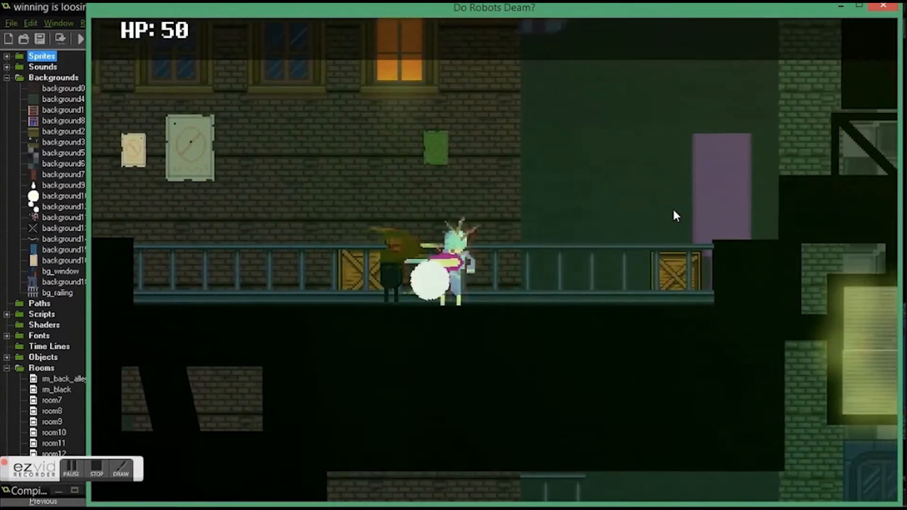
key("Right")
key("space")
key("space")
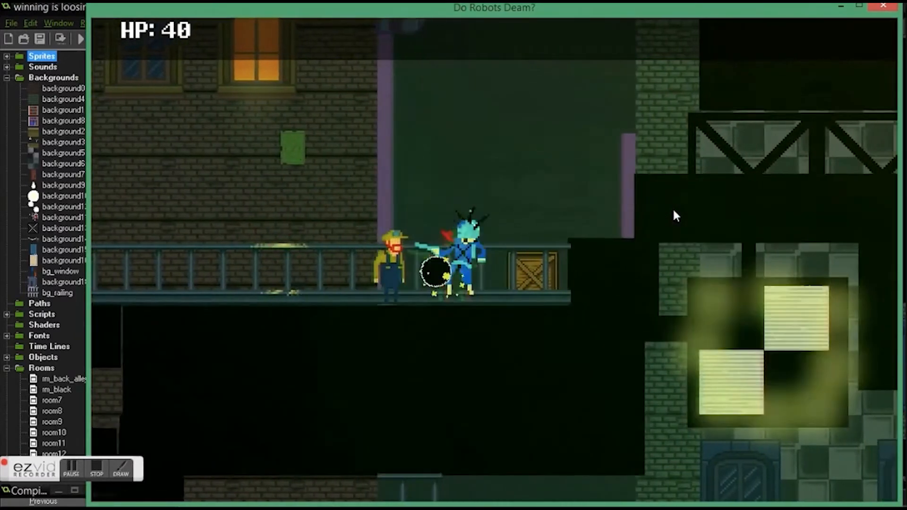
key("Left")
key("Right")
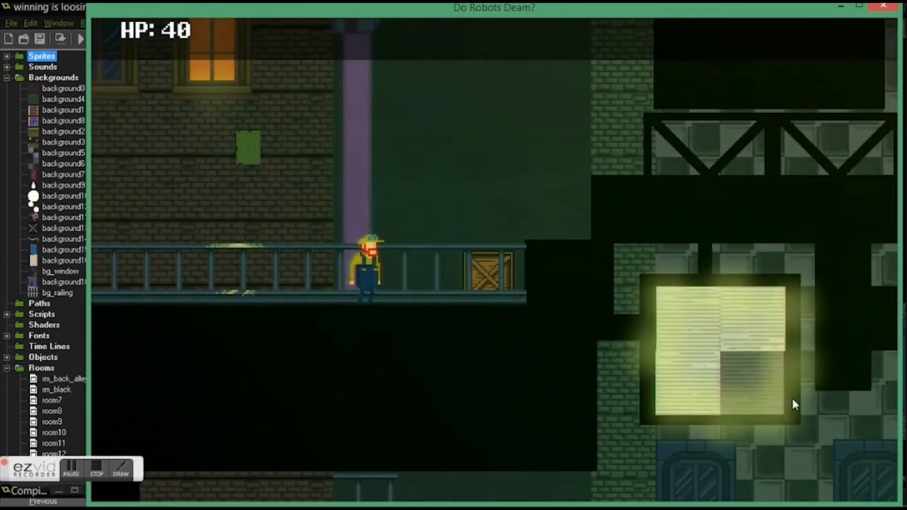
- Move the character back along the walkway, then run and jump onto the truss ledge above the glowing billboard
key("Left")
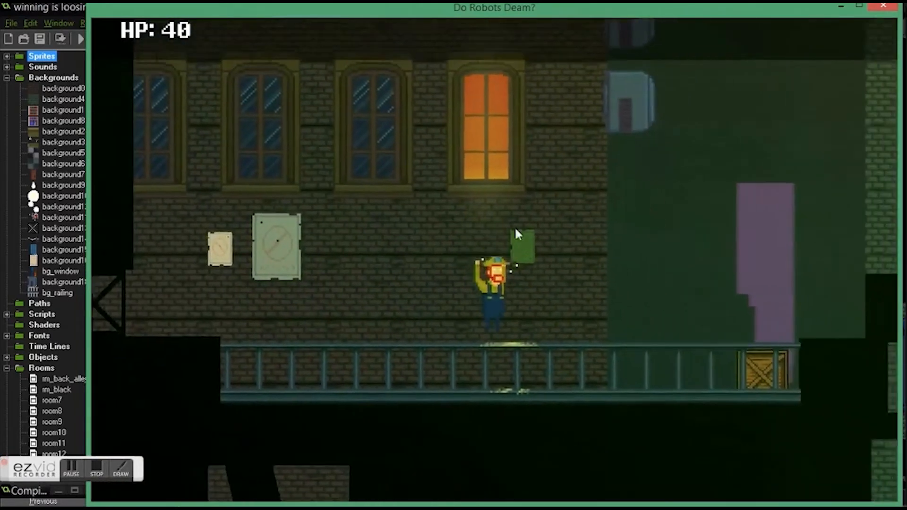
key("Right")
key("Right")
key("Up")
key("Up")
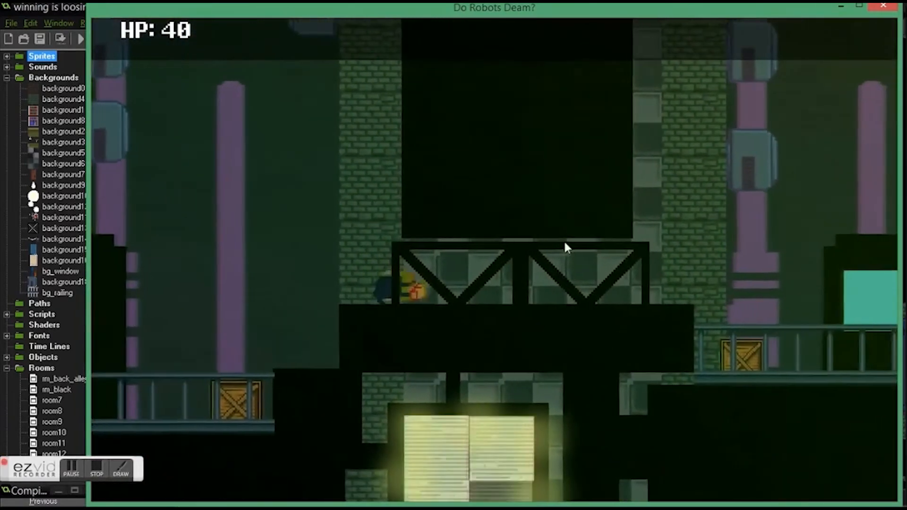
- Take the character past the enemy on the second railed walkway and jump up to the balcony with orange windows
key("Right")
key("Up")
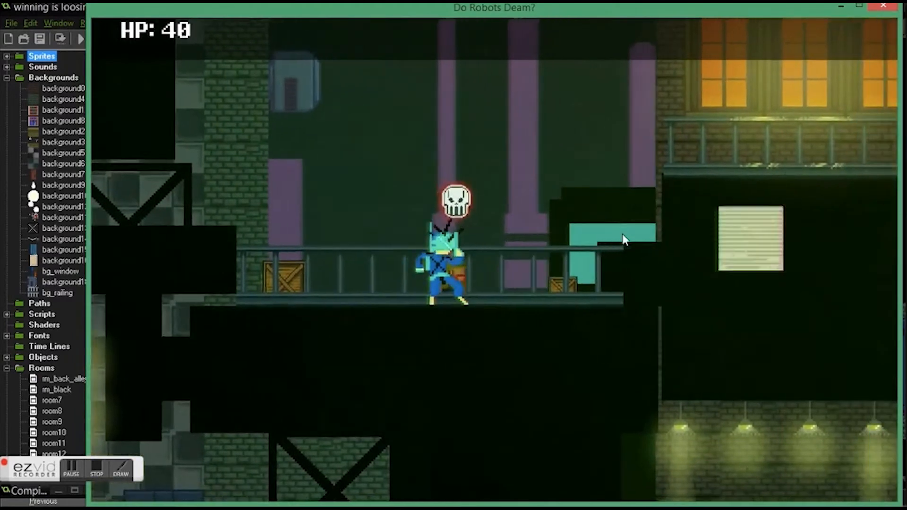
key("Right")
key("Up")
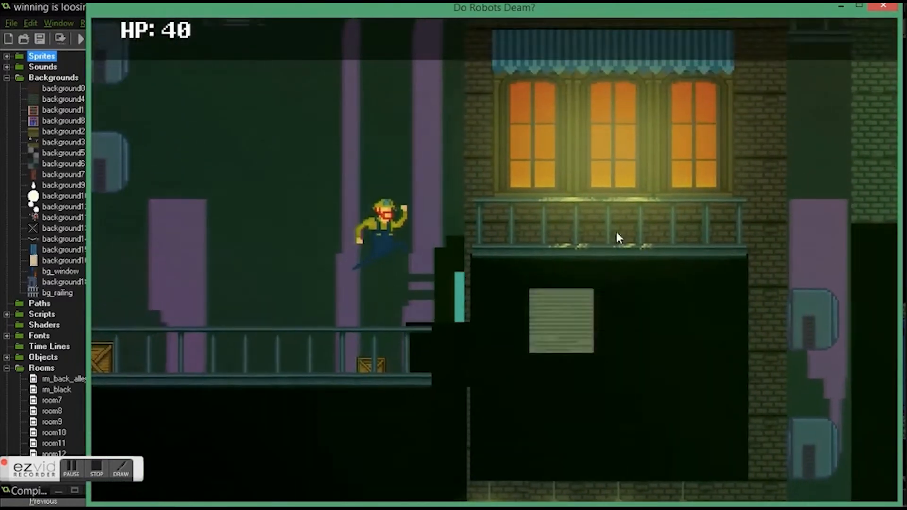
key("Right")
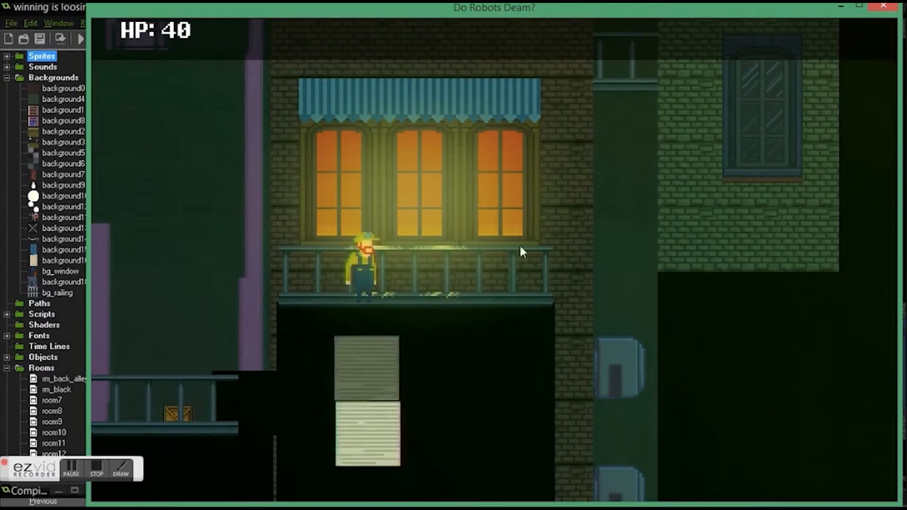
- Crouch behind the railing of the orange-windowed balcony, and move back and forth along it
key("Down")
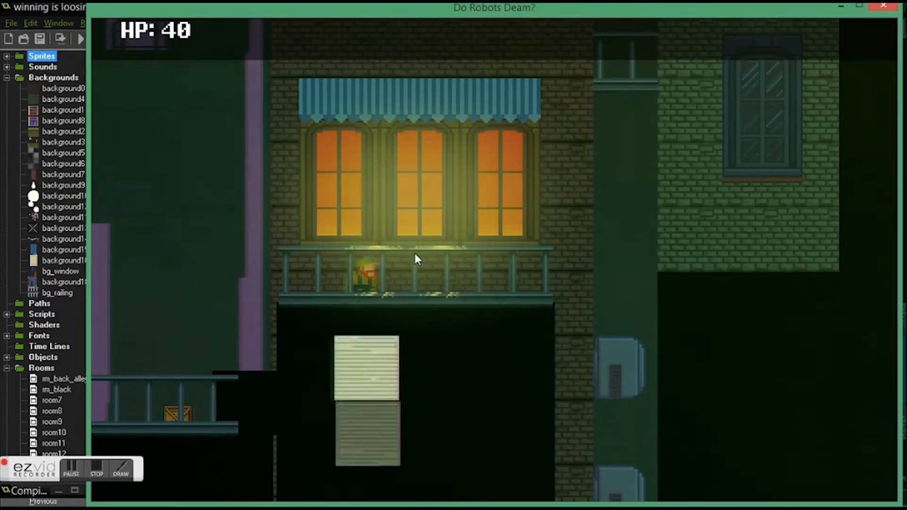
key("Right")
key("Left")
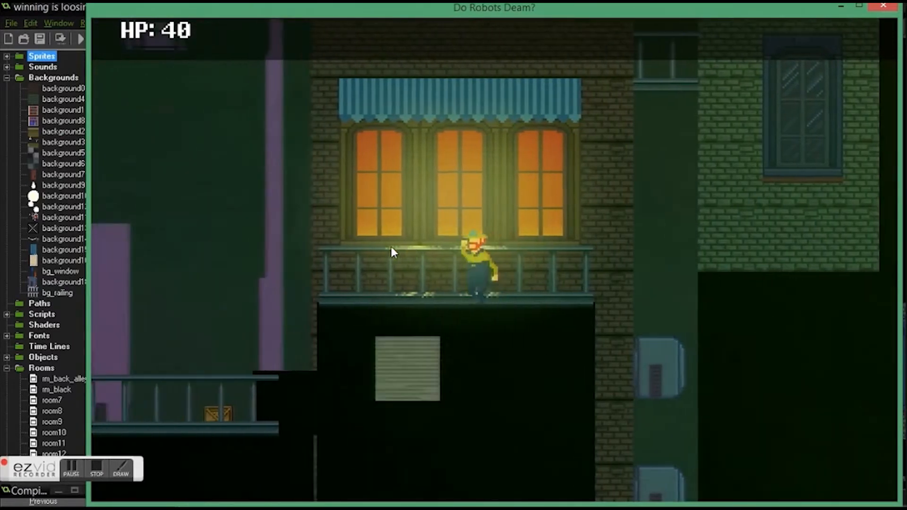
- Jump from the orange-windowed balcony to the green brick ledge and climb to the lamp-lit area with posters
key("Right")
key("Up")
key("Left")
key("Up")
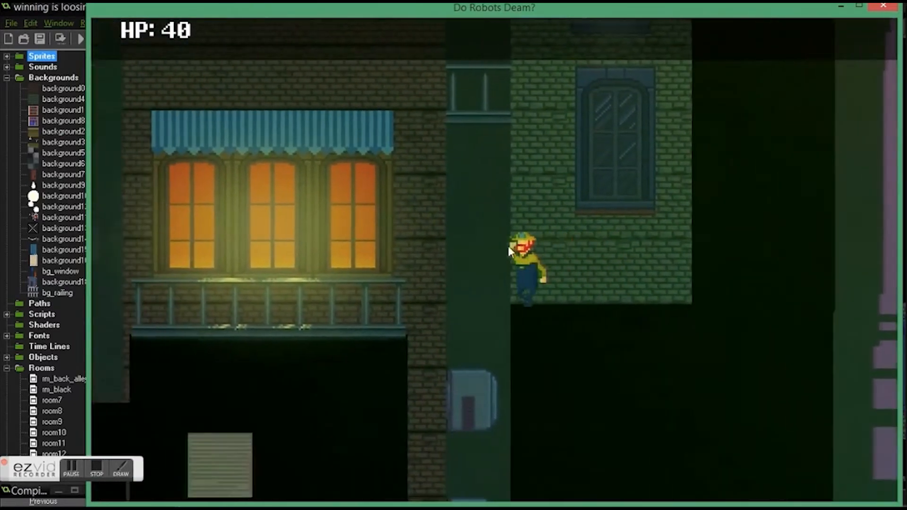
key("Left")
key("Up")
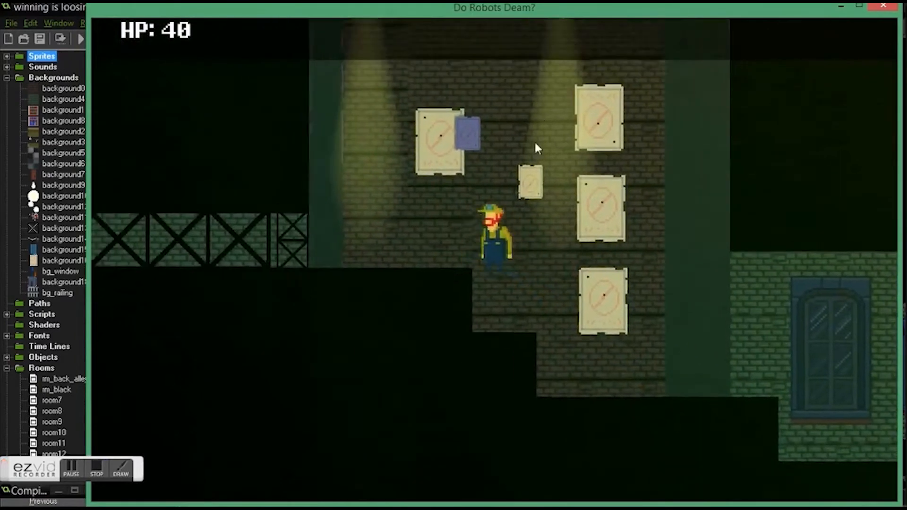
- Climb to the upper ledge of the poster area and jump repeatedly beneath the hanging lamps
key("Left")
key("Up")
key("Up")
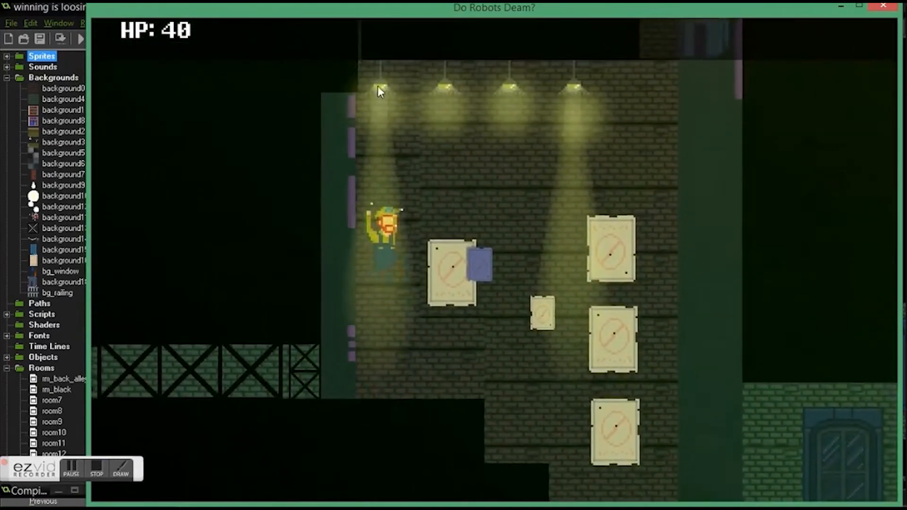
key("Up")
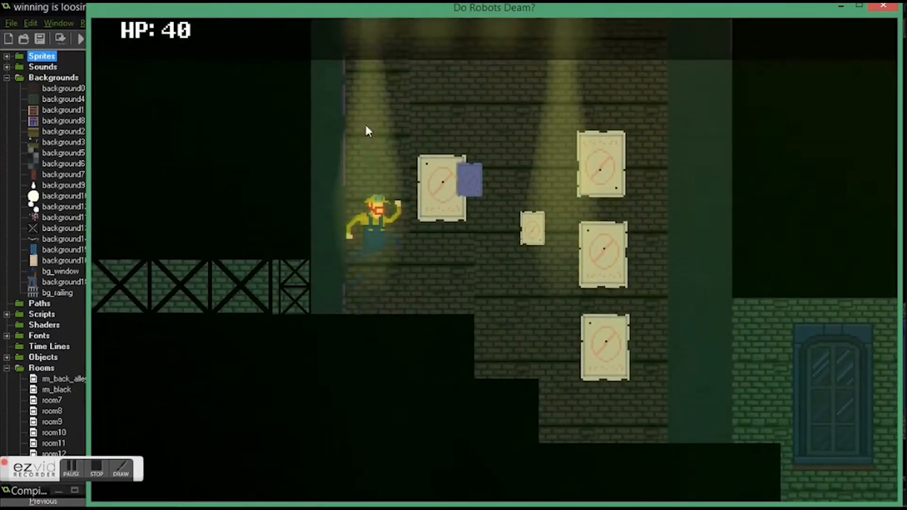
key("Up")
key("Right")
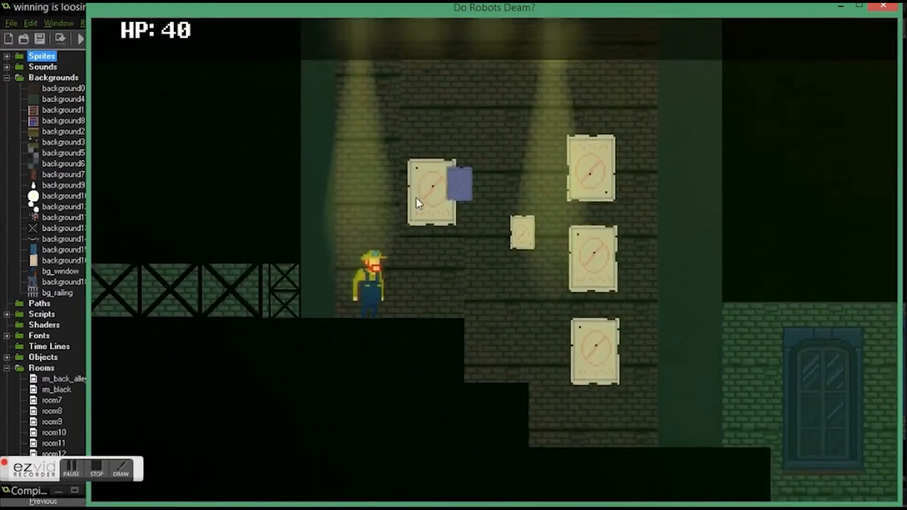
- Jump through the lamp-lit poster area and run out across the black ledge beyond the green brick building
key("Up")
key("Up")
key("Right")
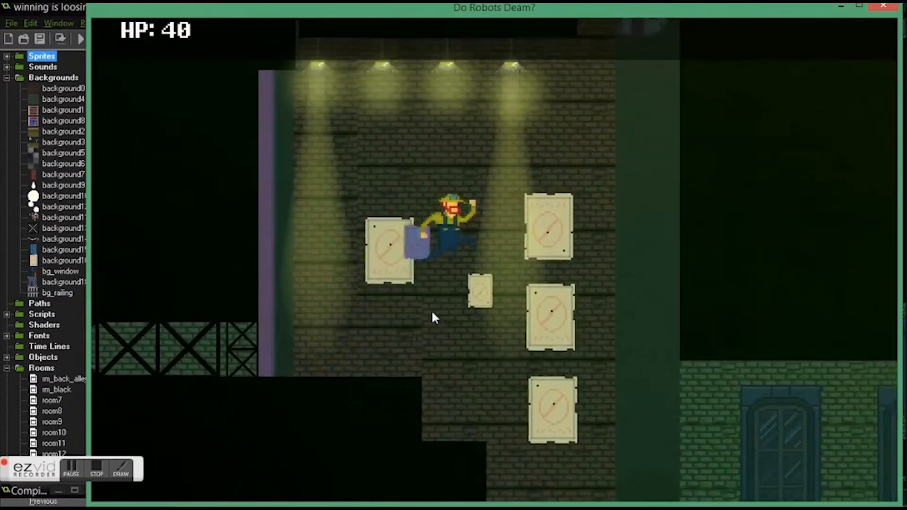
key("Right")
key("Up")
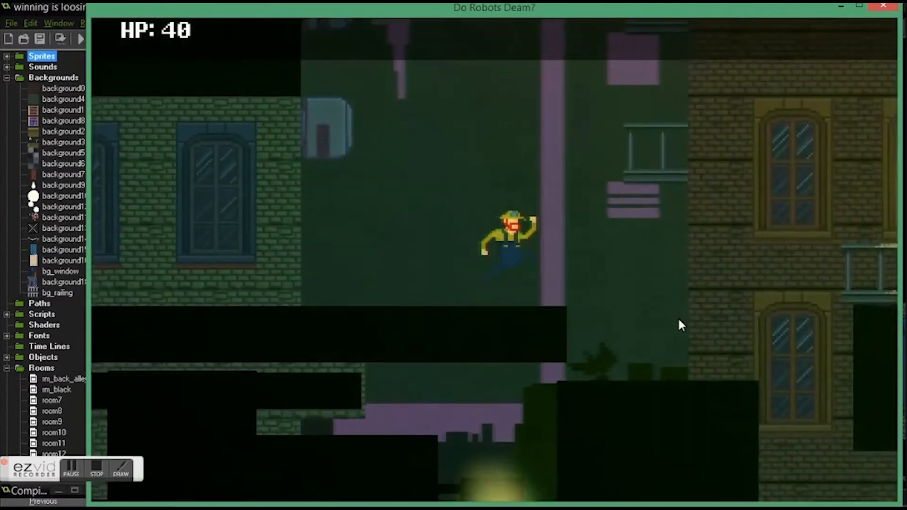
- Cross the railed balcony under the orange window and drop off its far end to the dark ledge below
key("Right")
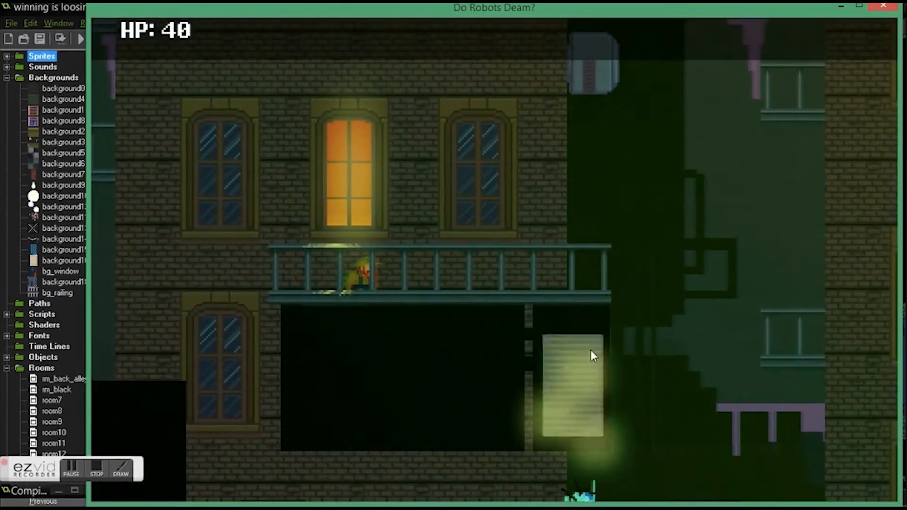
key("Right")
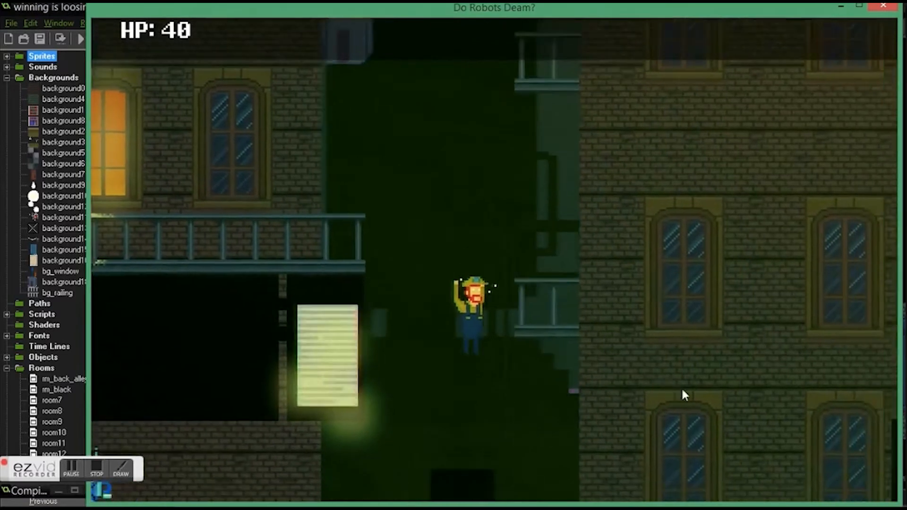
key("Right")
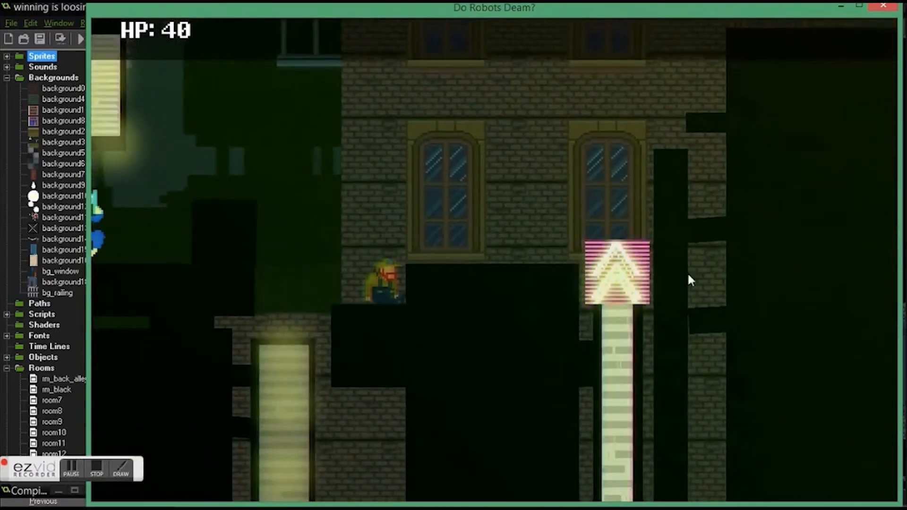
- Jump over the dark blocks and bounce up the building on the single glowing arrow pads
key("Up")
key("Right")
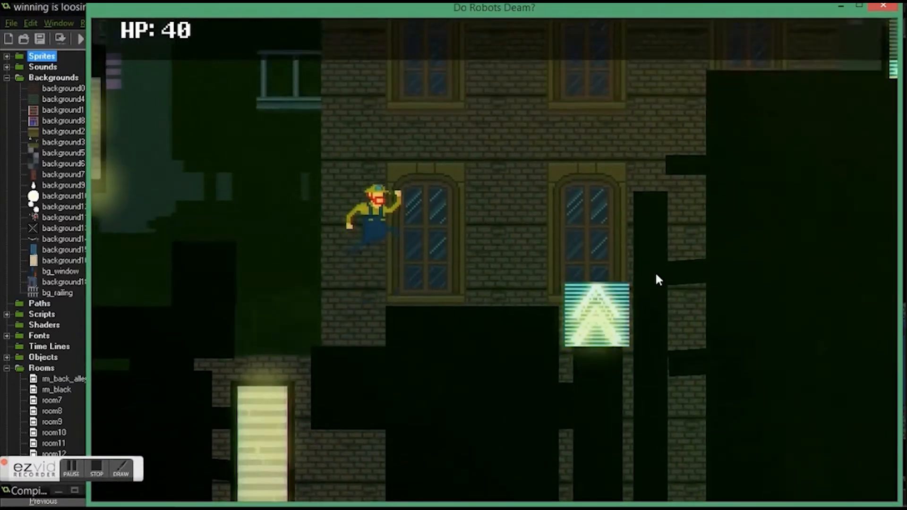
key("Right")
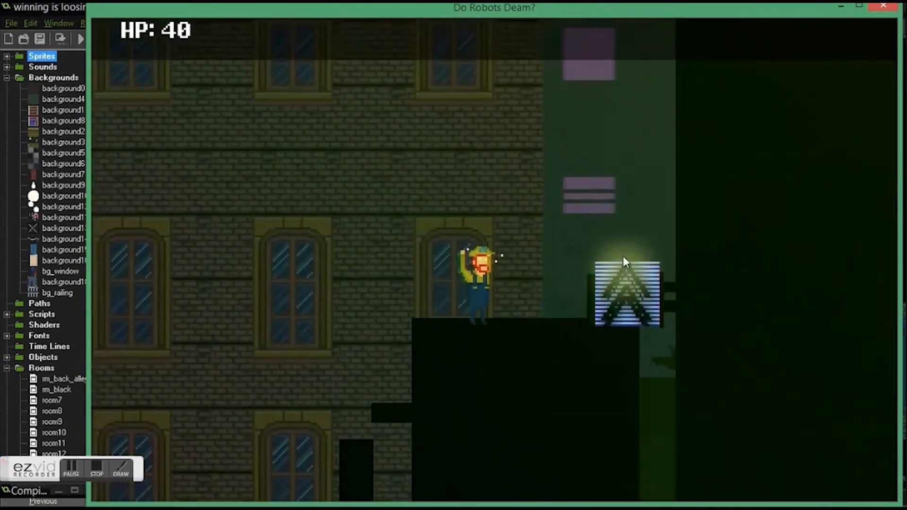
key("Right")
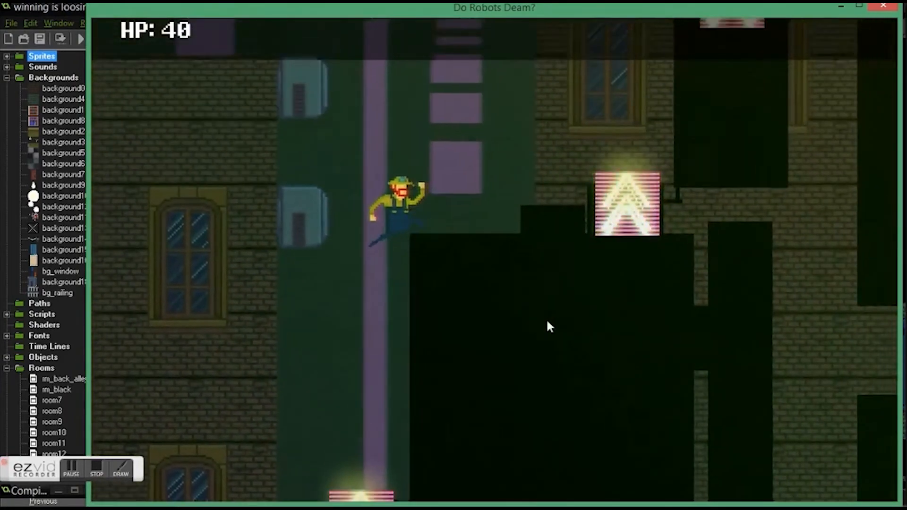
key("Right")
key("Left")
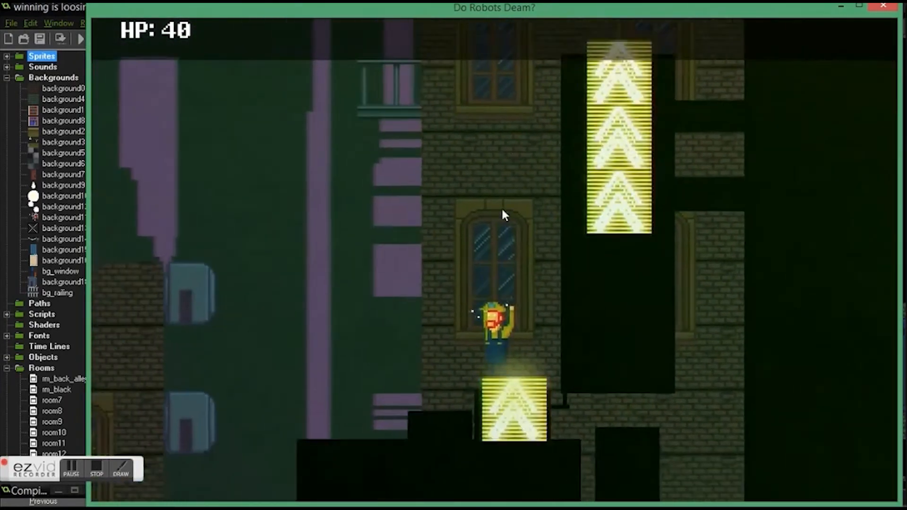
- Bounce from the arrow pad up the shaft and land on the small ledge beside the three stacked arrow pads
key("Right")
key("Right")
key("Left")
key("Right")
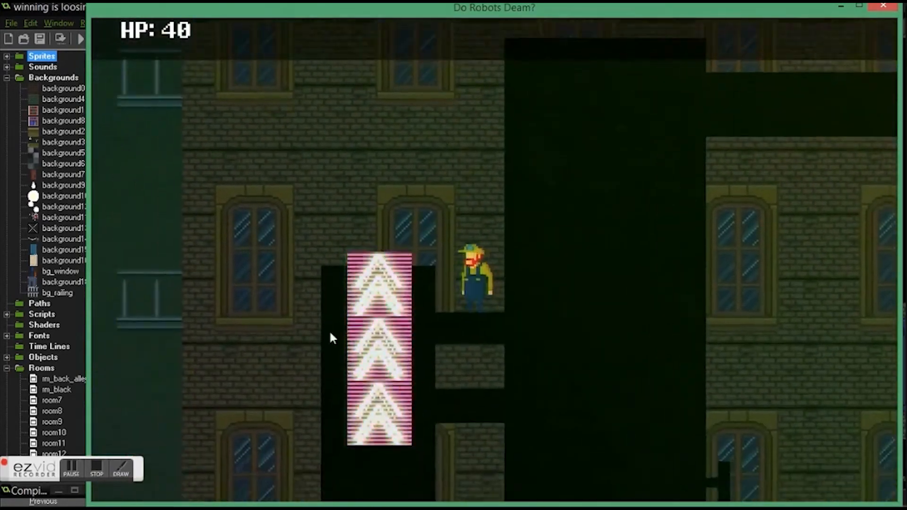
key("Right")
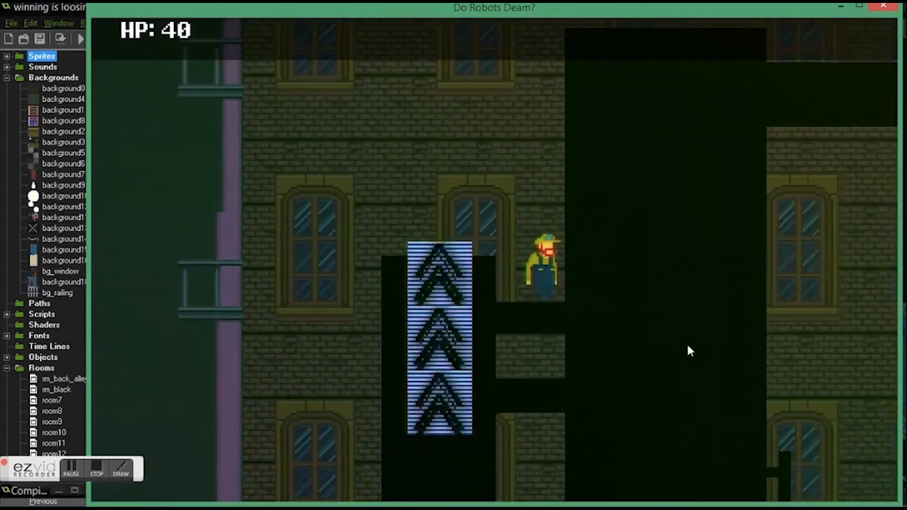
- Use the stacked arrow pads to reach the top ledge of the building, and end the playtest
key("Left")
key("Up")
key("Right")
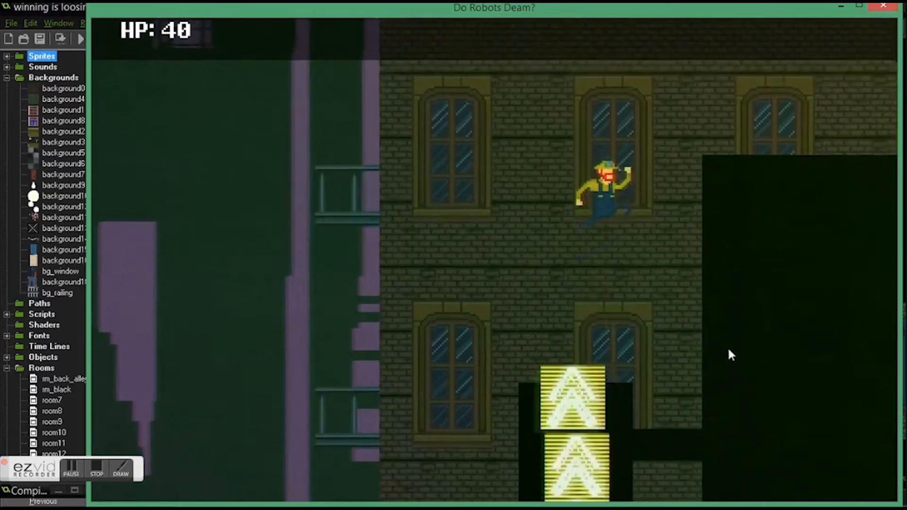
key("Up")
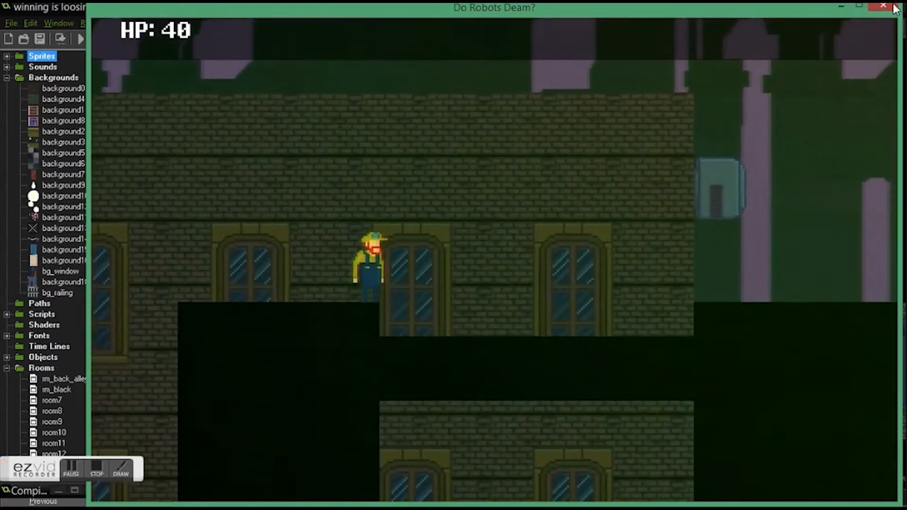
key("Escape")
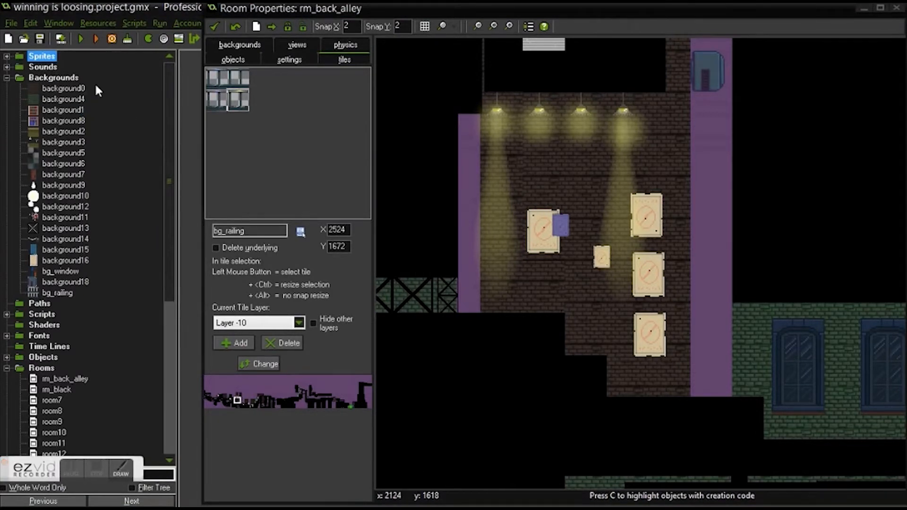
- Examine the round light image of background10 enlarged in the image editor, and close the editor
right_click(73, 81)
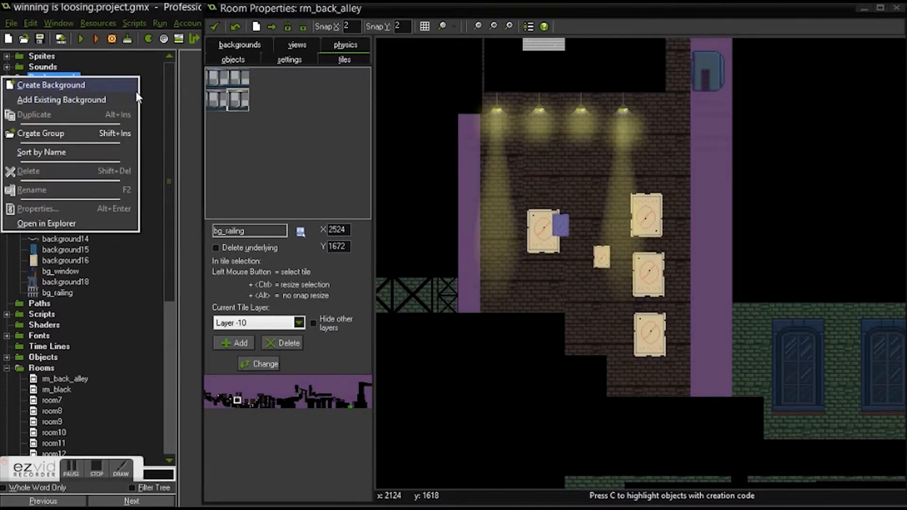
left_click(148, 96)
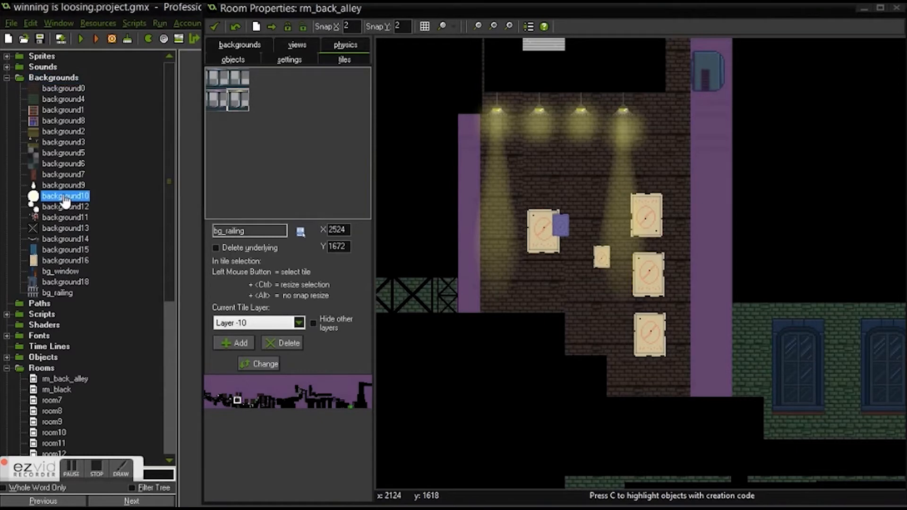
double_click(65, 201)
left_click(181, 175)
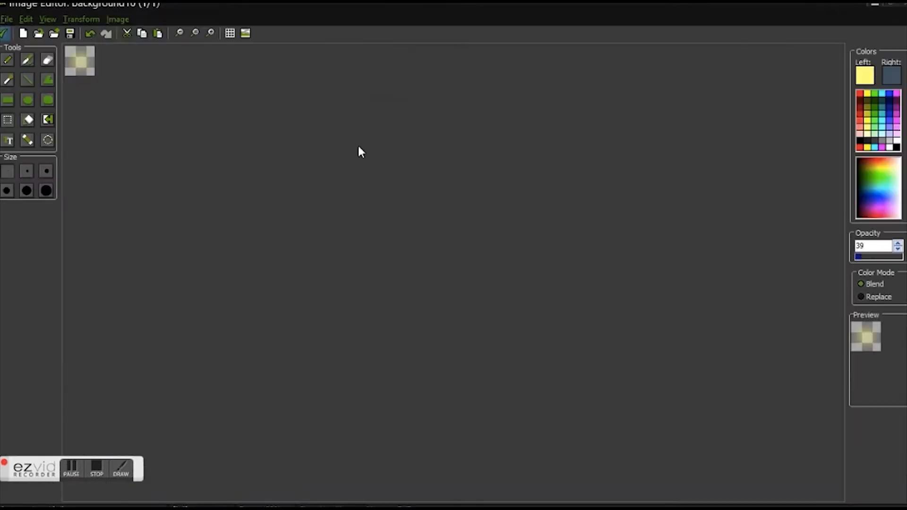
scroll(114, 81, "up", 2)
scroll(174, 94, "up", 2)
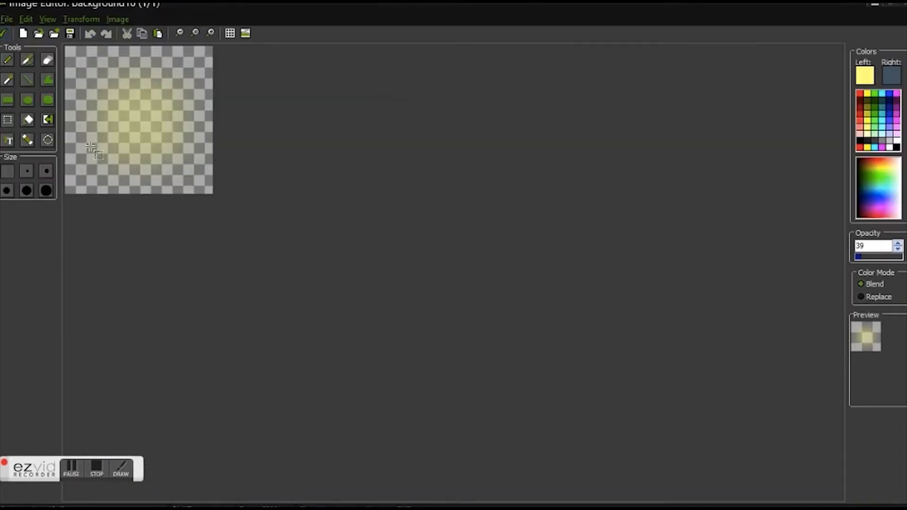
left_click(5, 33)
- Examine the cone-shaped light image of background9 enlarged in the image editor, and close the editor
double_click(56, 186)
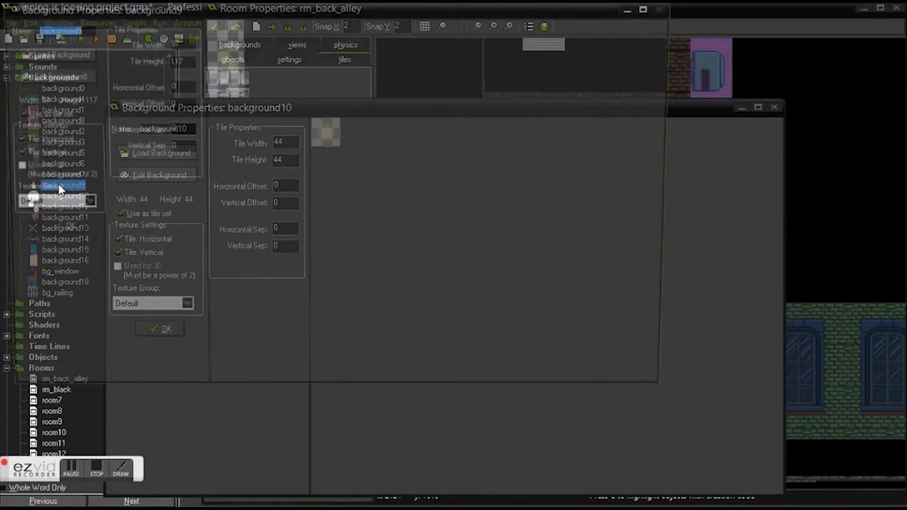
left_click(64, 75)
scroll(144, 101, "up", 2)
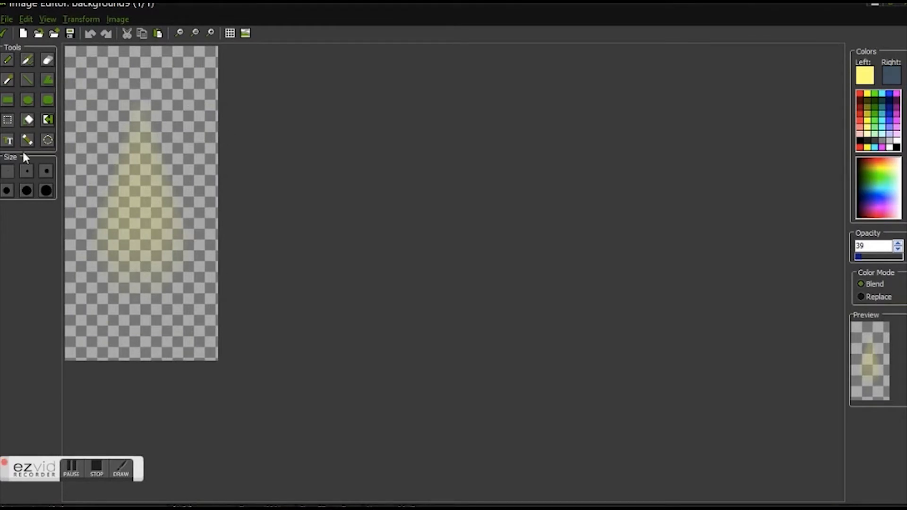
left_click(6, 34)
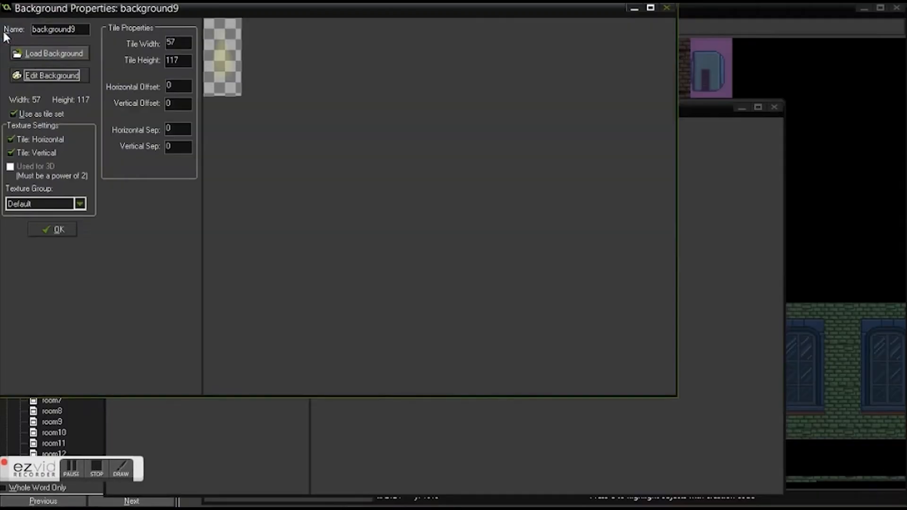
- Reopen background10 in the image editor and erase its whole image
left_click_drag(205, 18, 364, 162)
left_click(366, 109)
left_click(135, 174)
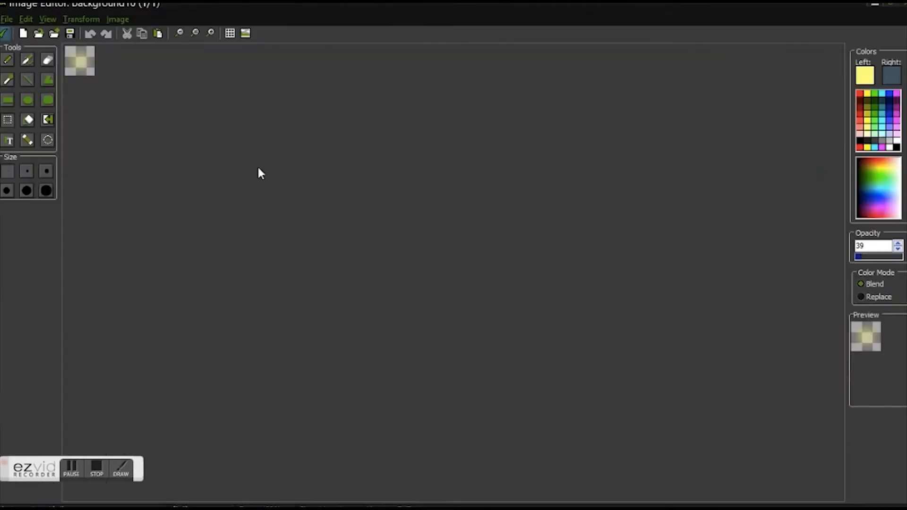
scroll(129, 107, "up", 2)
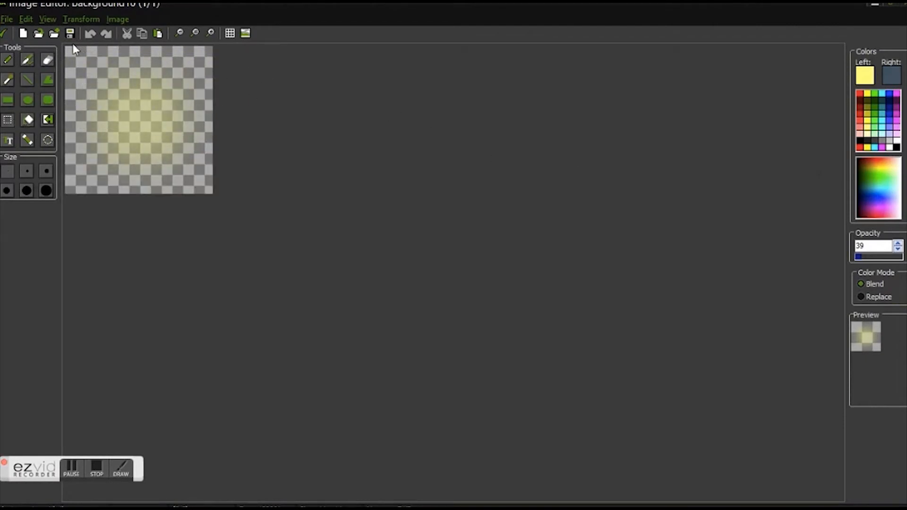
left_click_drag(65, 51, 334, 248)
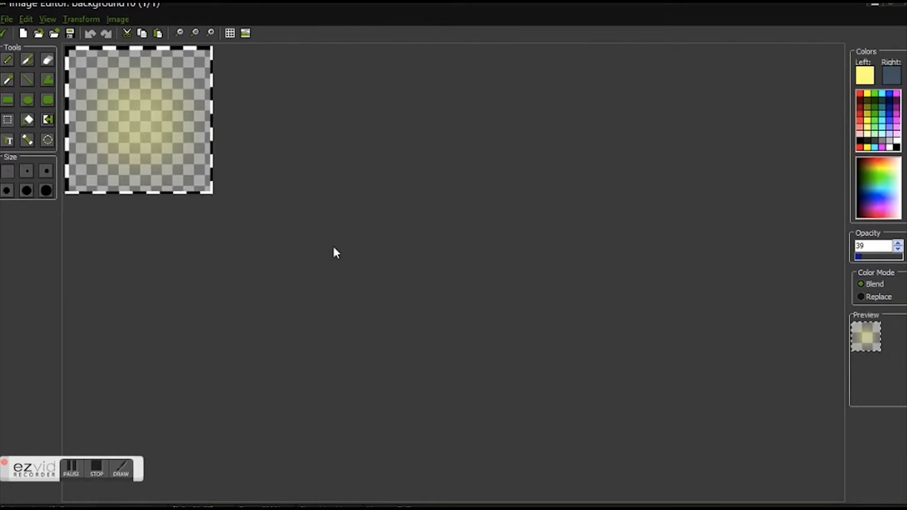
key("Delete")
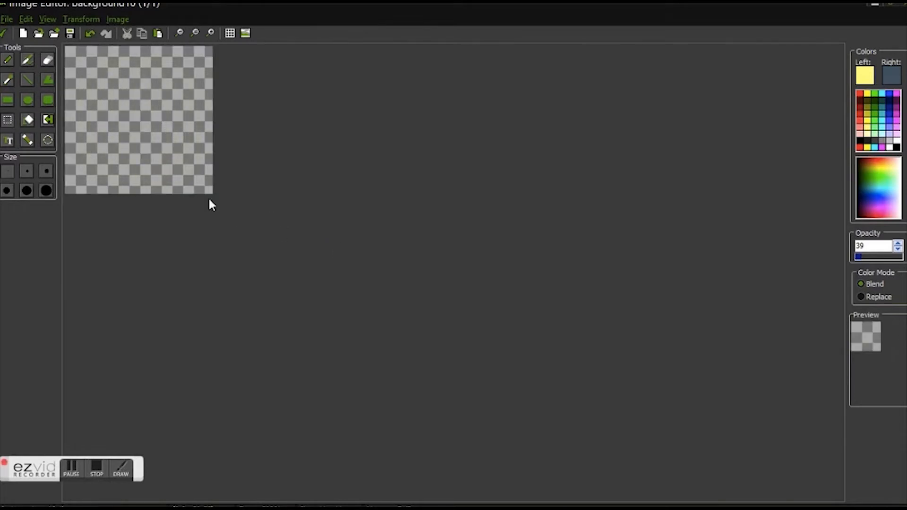
- Draw a filled light-yellow circle near the middle of the empty canvas with the opacity set to 170
left_click(28, 100)
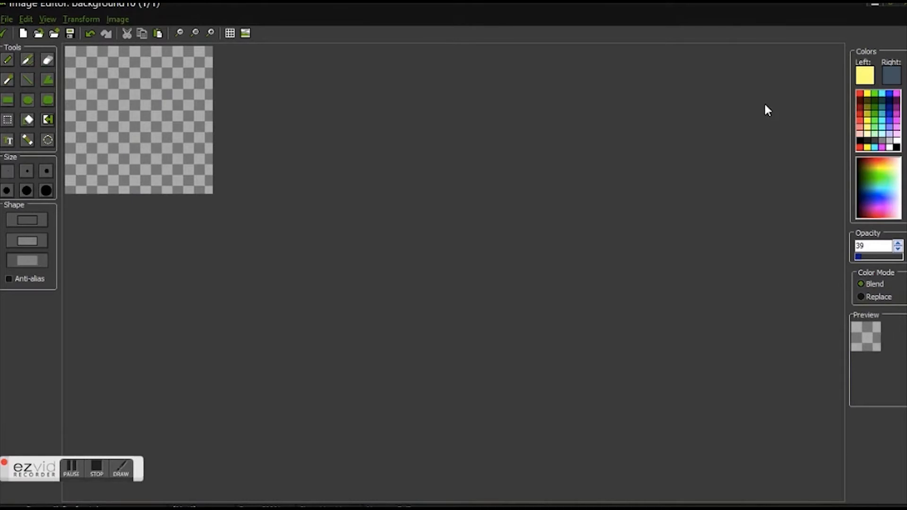
scroll(171, 99, "up", 2)
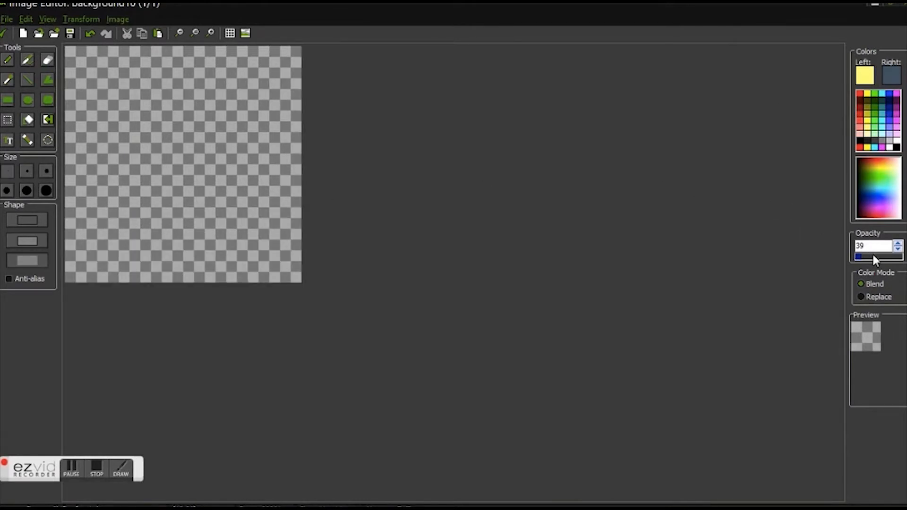
left_click_drag(877, 256, 887, 257)
scroll(142, 122, "up", 1)
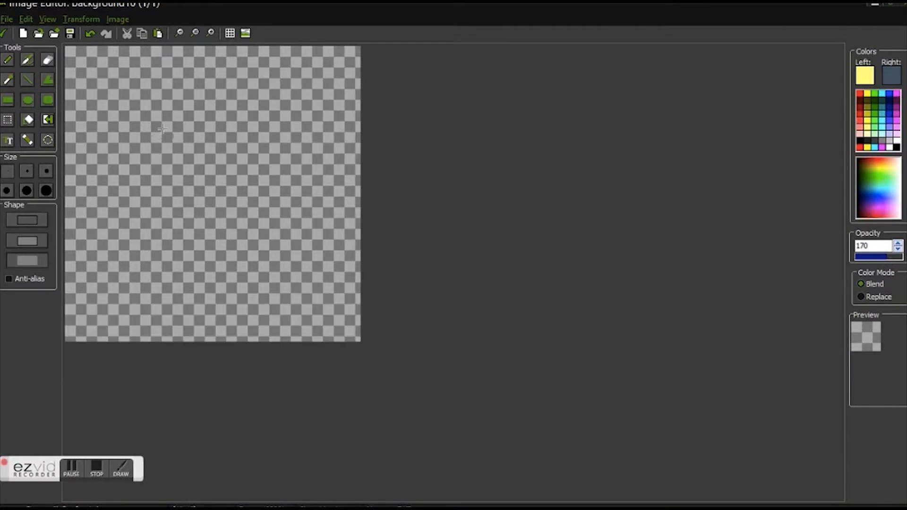
left_click_drag(181, 147, 267, 245)
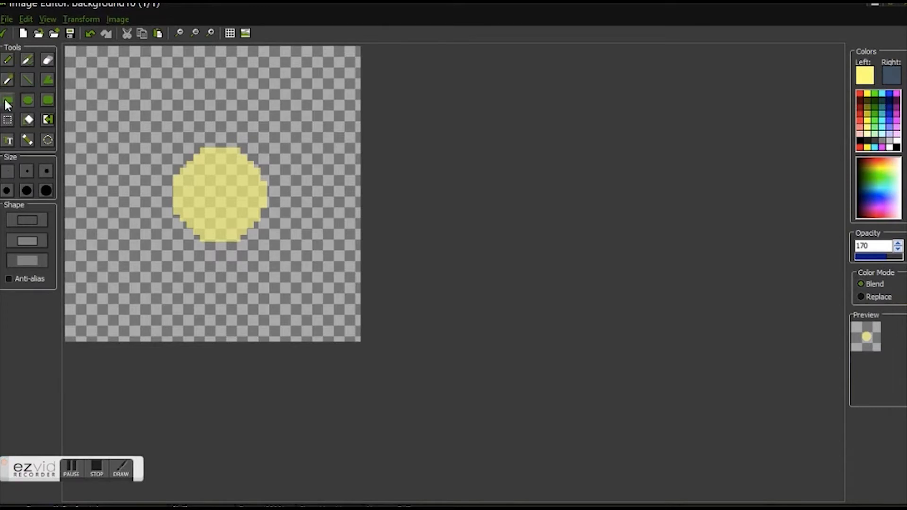
- Select the area around the yellow circle, shift it slightly down and to the left, and deselect it
left_click(7, 119)
left_click_drag(102, 70, 319, 314)
mouse_move(254, 213)
left_mouse_down()
mouse_move(246, 208)
mouse_move(241, 225)
left_mouse_up()
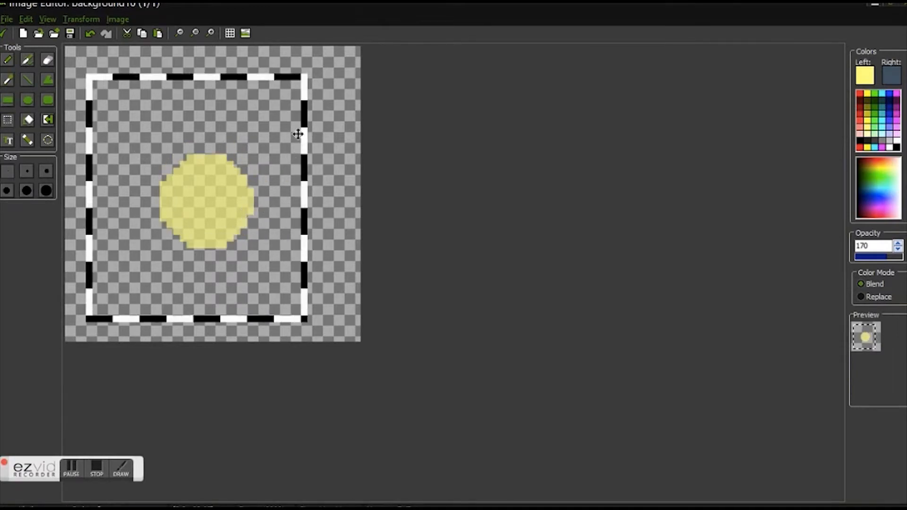
left_click(324, 110)
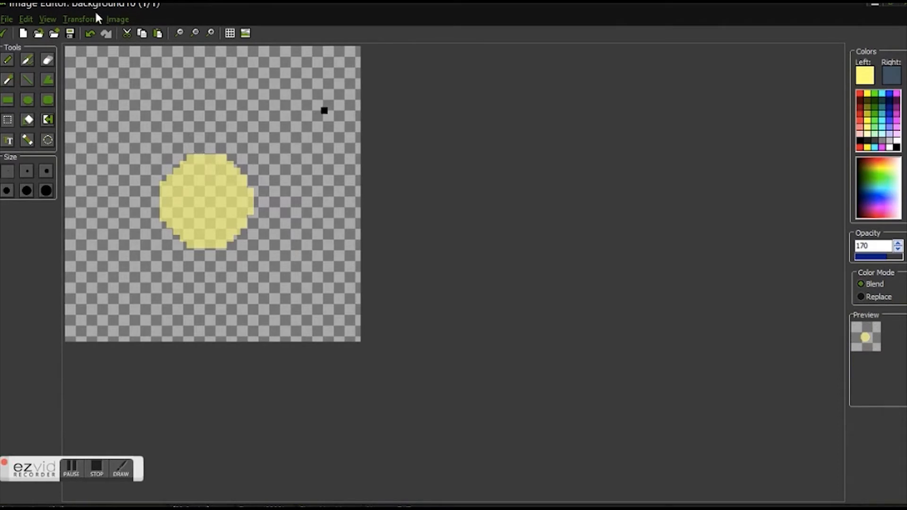
- Start a glow on the yellow circle and set its colour to pale yellow, RGB 249, 243, 142
left_click(82, 19)
mouse_move(118, 19)
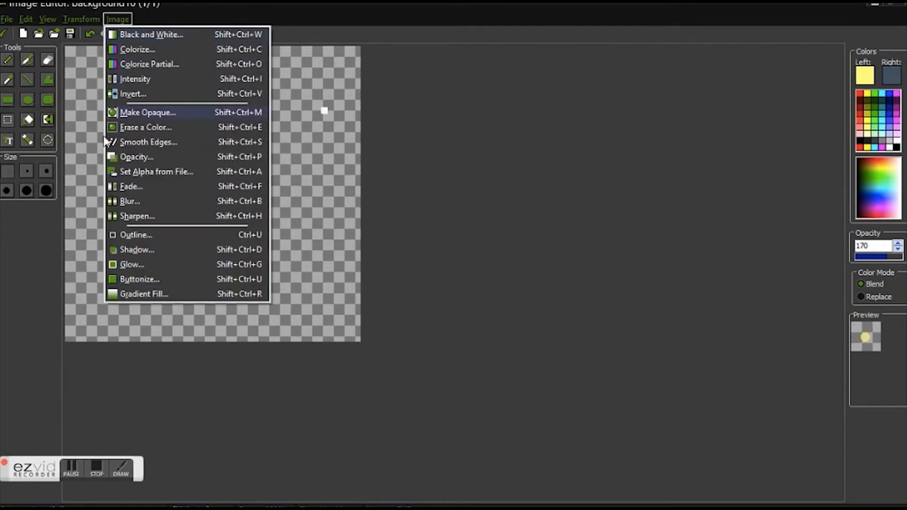
left_click(150, 266)
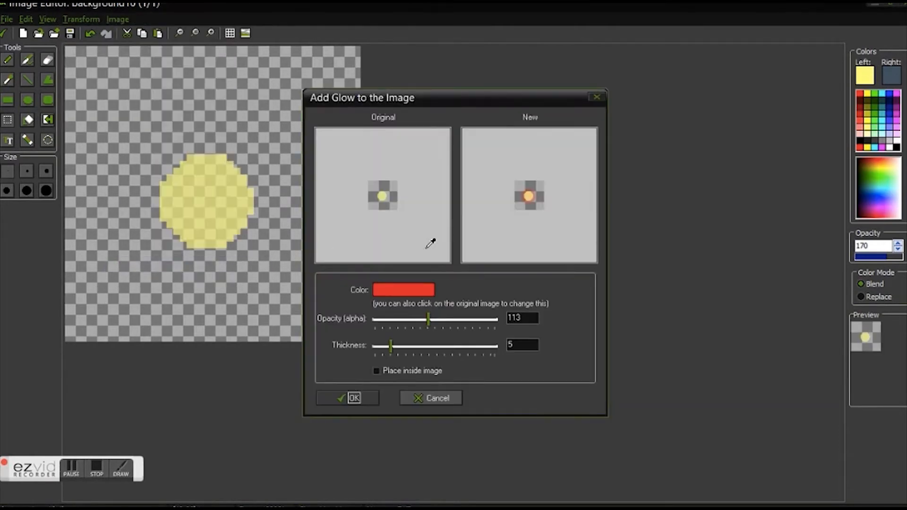
left_click(420, 289)
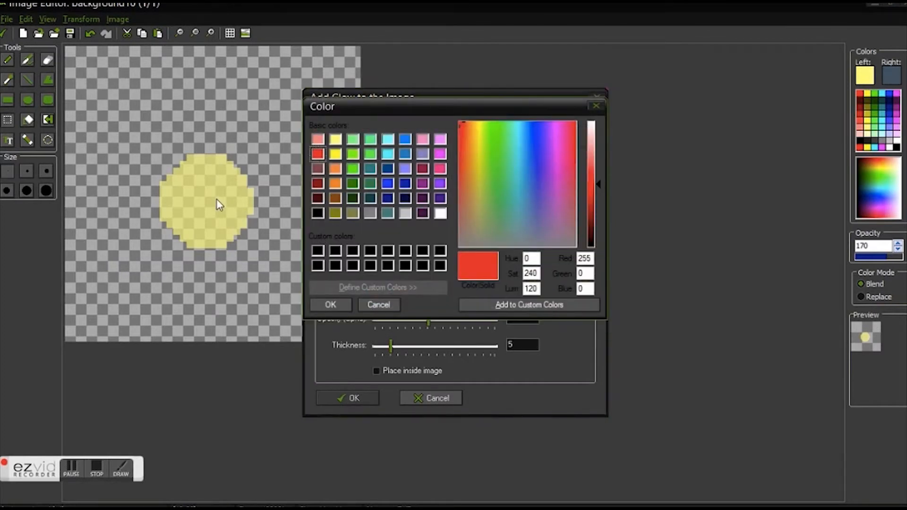
left_click_drag(470, 191, 476, 240)
left_click_drag(591, 187, 593, 119)
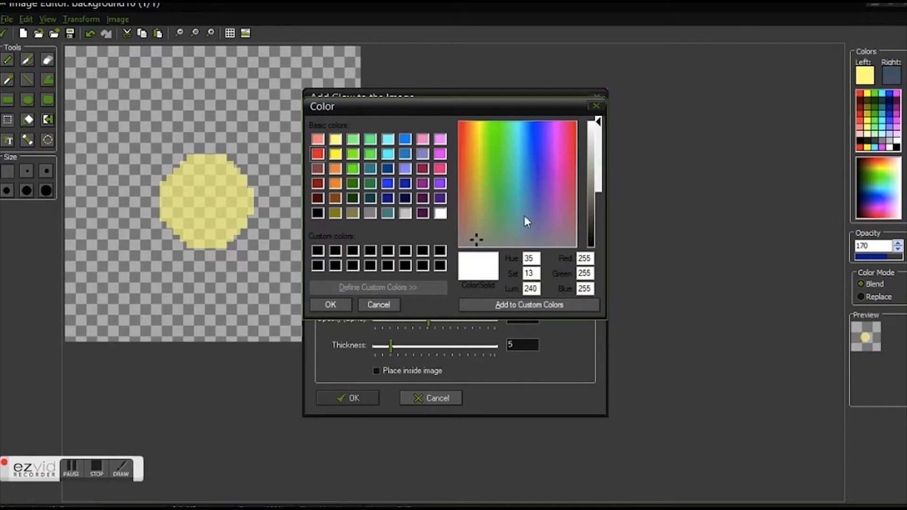
left_click_drag(480, 239, 462, 255)
left_click(478, 137)
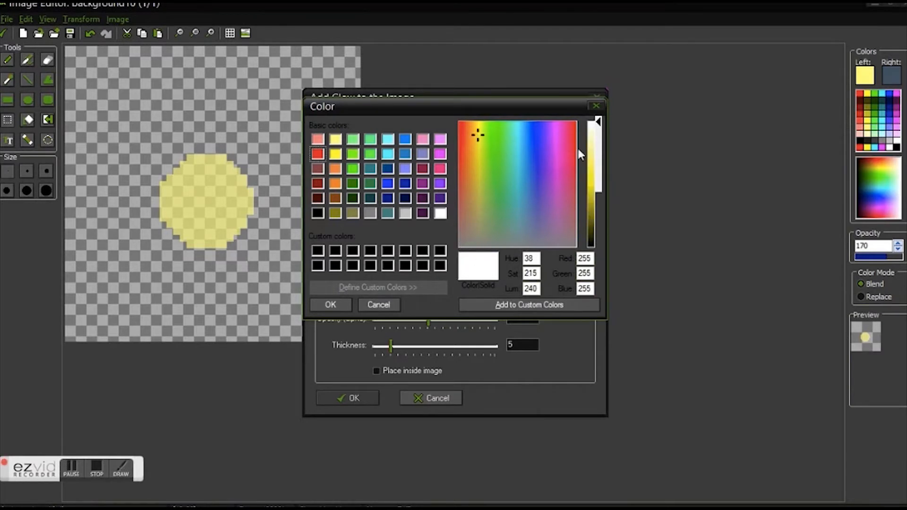
left_click(598, 151)
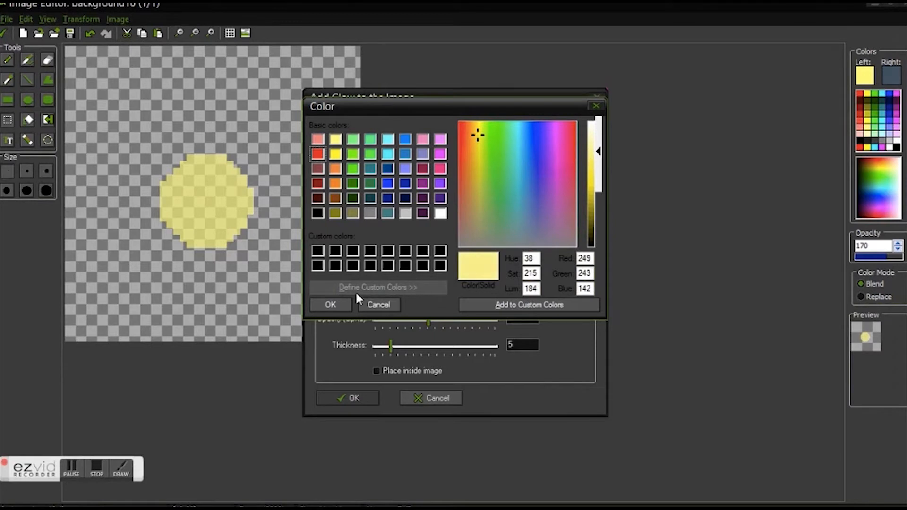
left_click(344, 305)
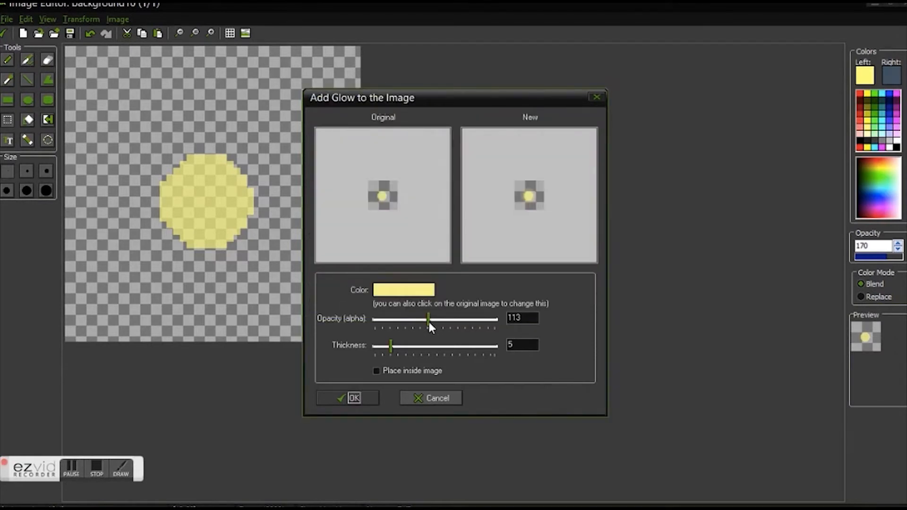
- Set the glow's opacity to 245 and its thickness to 8, and apply it to the circle
left_click_drag(428, 319, 486, 319)
left_click_drag(390, 345, 402, 344)
left_click(362, 394)
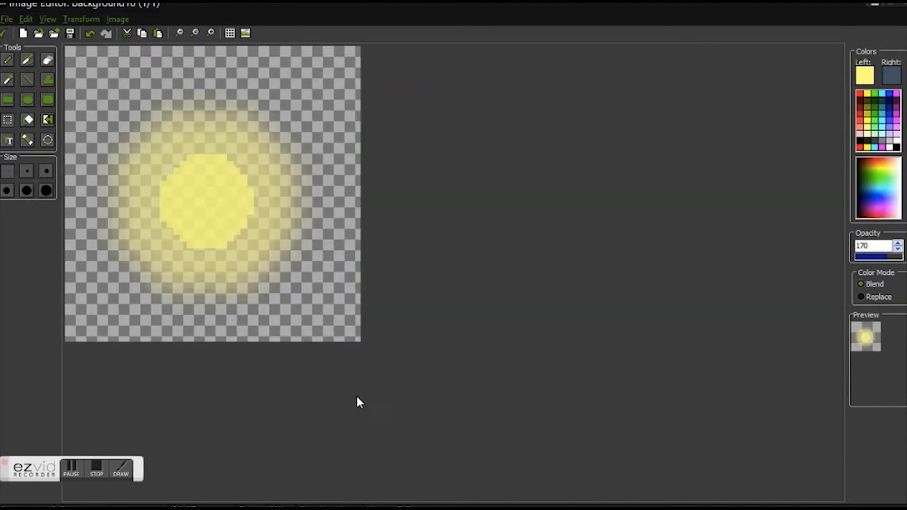
- Blur the glowing circle twice at the Large strength, affecting both colours and transparency
left_click(118, 19)
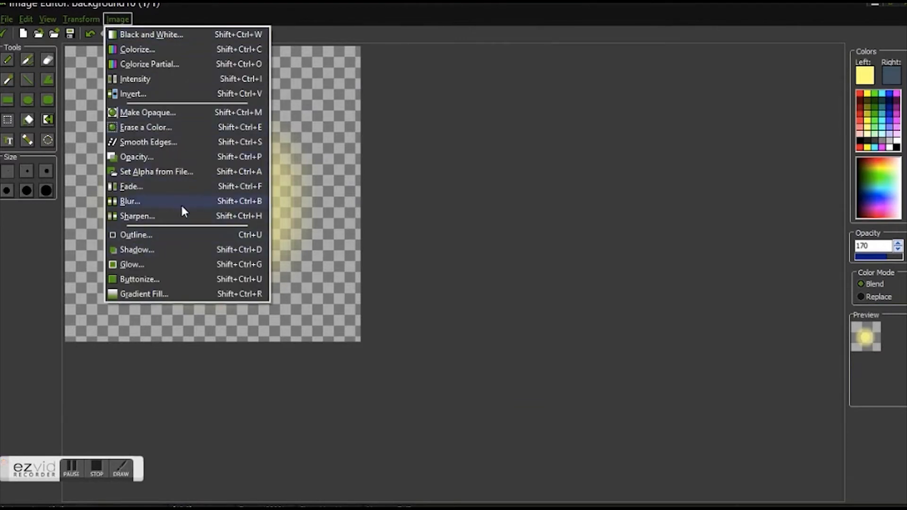
left_click(333, 8)
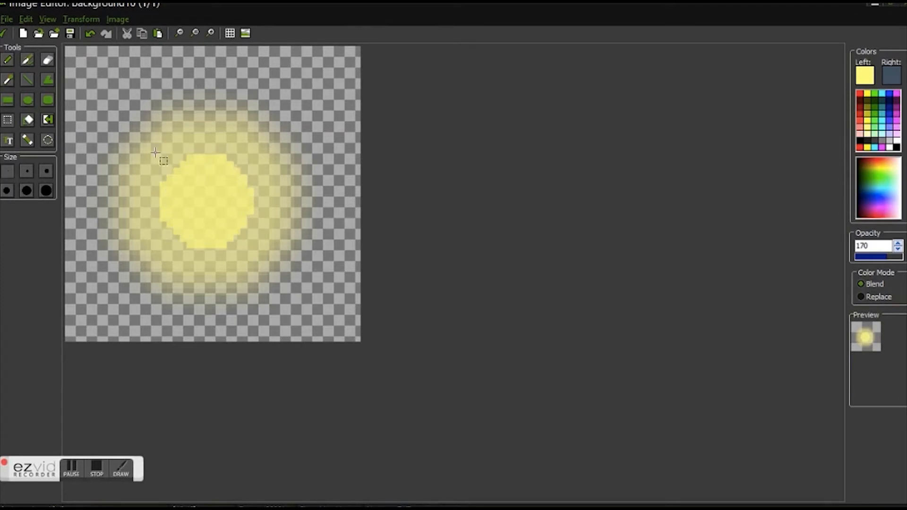
left_click(117, 19)
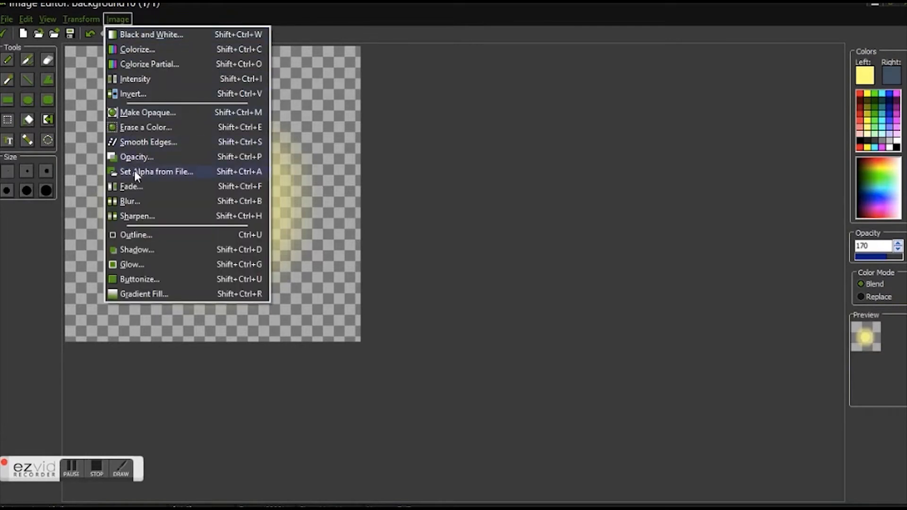
left_click(135, 203)
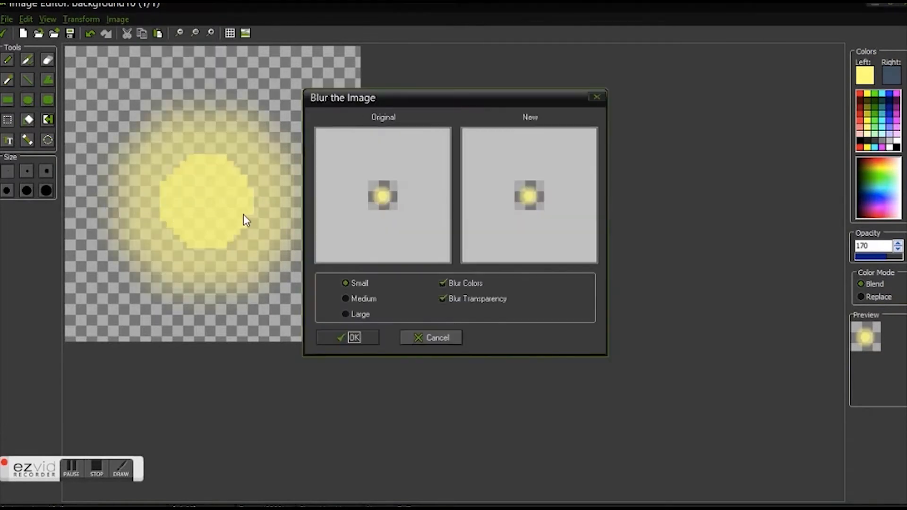
left_click(363, 316)
left_click(347, 338)
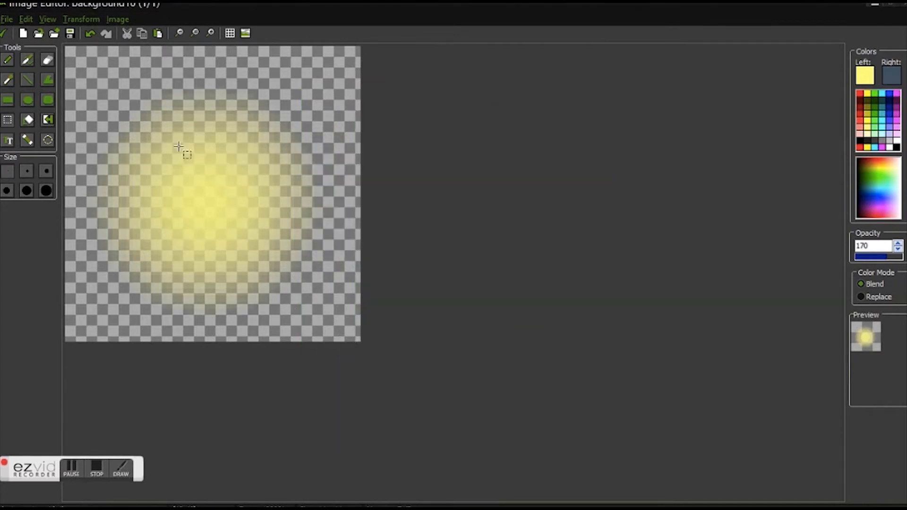
left_click(118, 19)
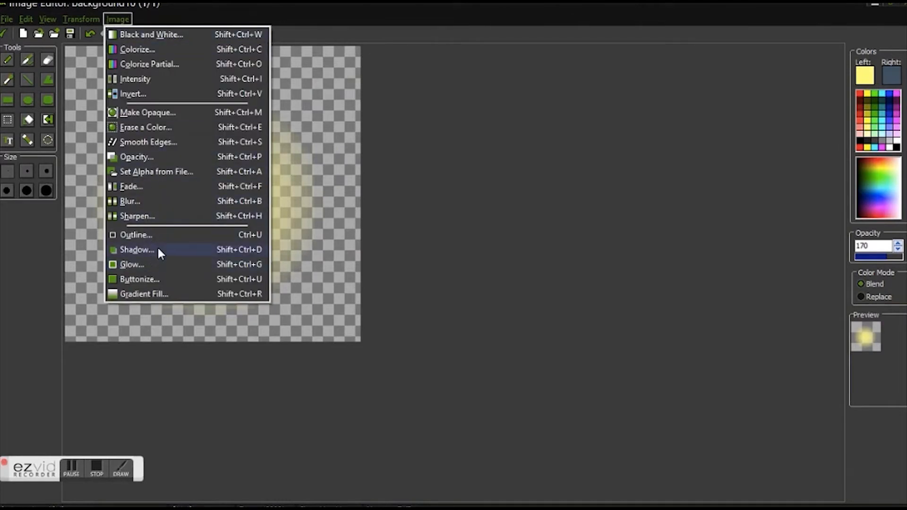
left_click(155, 204)
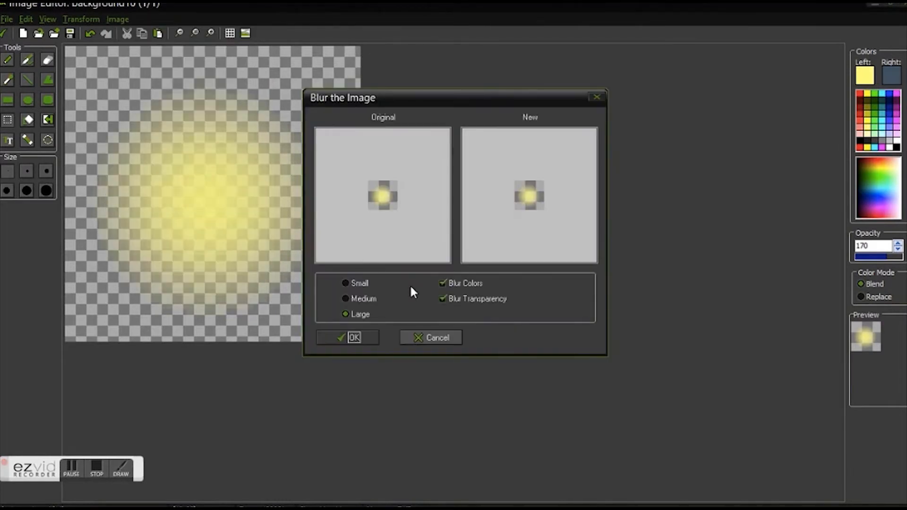
left_click(354, 338)
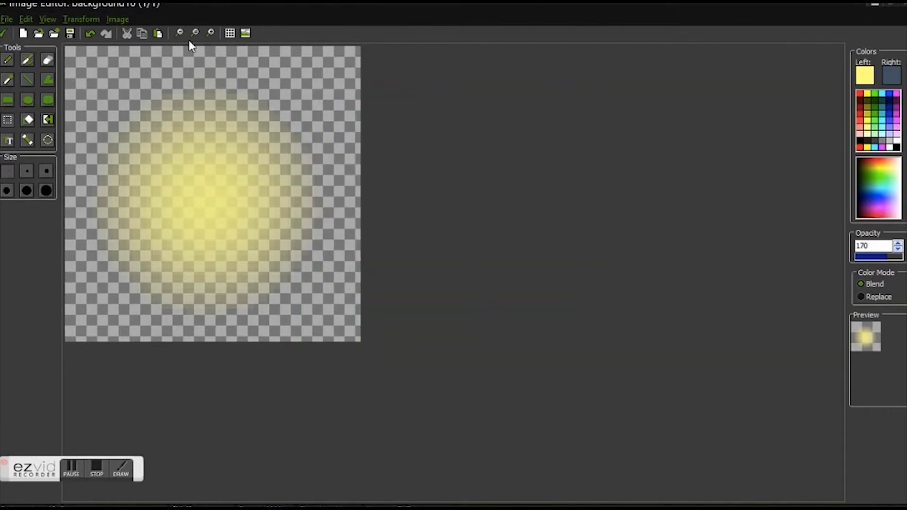
- Lower the relative opacity of the blurred circle image so the light looks fainter
left_click(114, 20)
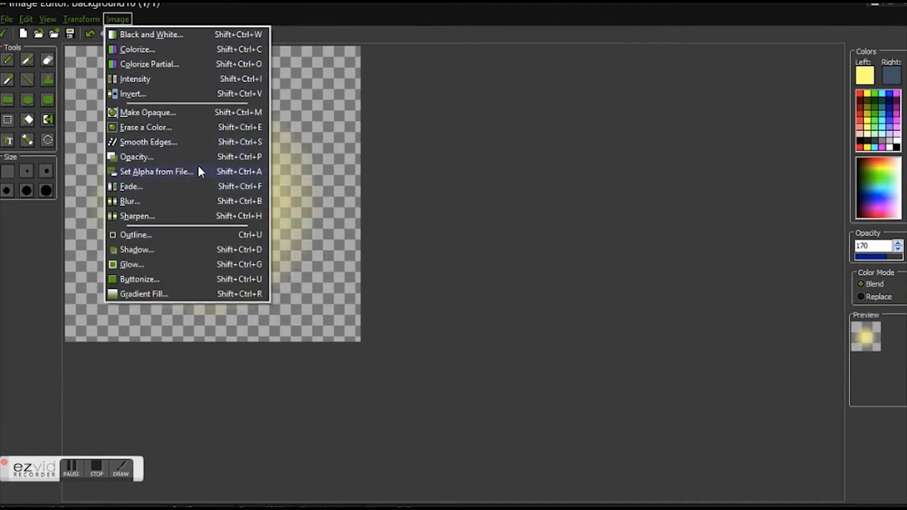
left_click(132, 158)
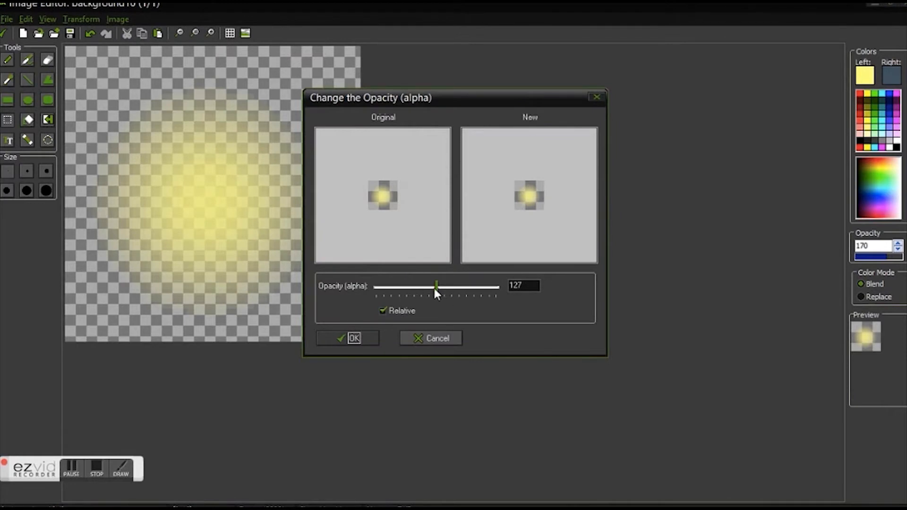
left_click_drag(435, 288, 414, 288)
left_click(356, 337)
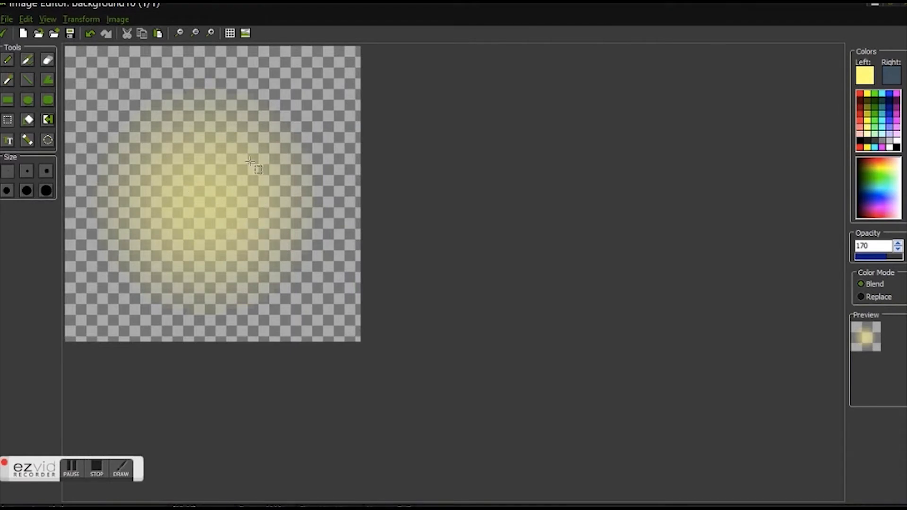
- Trim the circle image with a margin of 0 pixels and close the image editor, keeping the changes
left_click(81, 18)
left_click(92, 141)
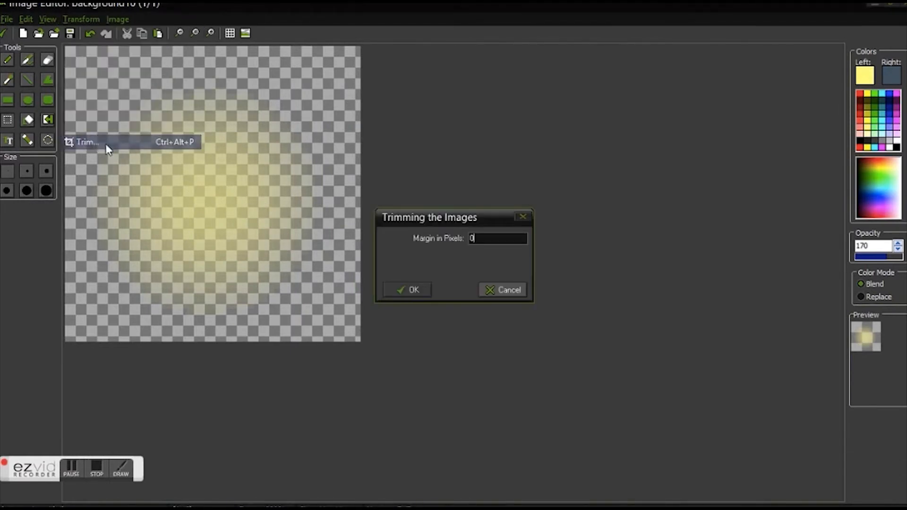
left_click(407, 288)
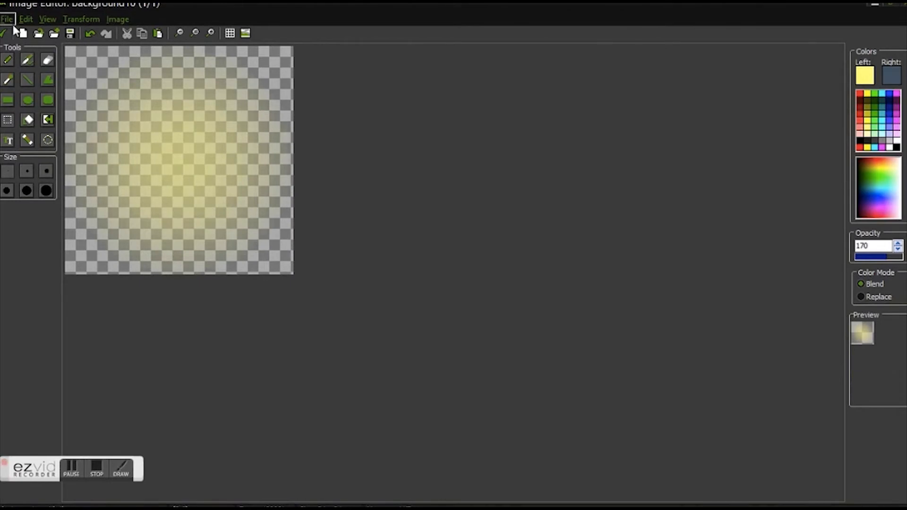
left_click(903, 9)
left_click(498, 282)
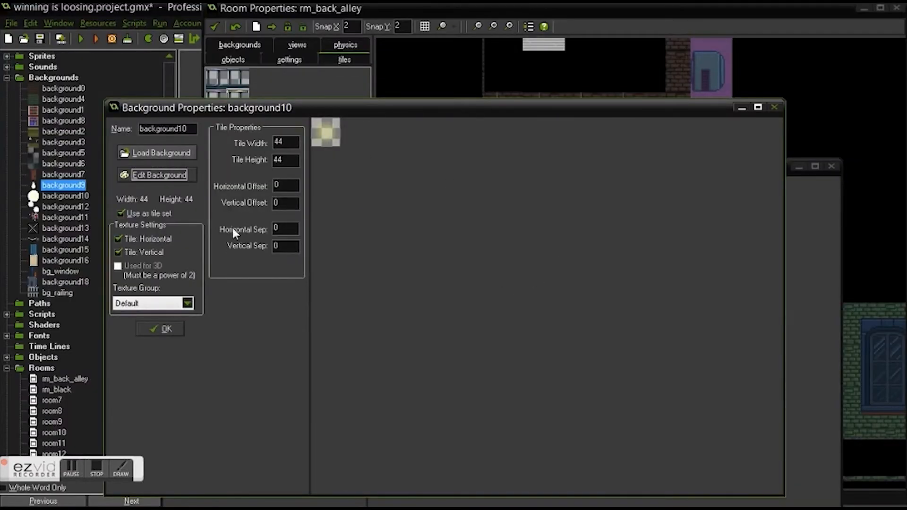
- Move the background10 properties out of the way, open background9 in the image editor and erase its whole image
left_click_drag(253, 112, 324, 208)
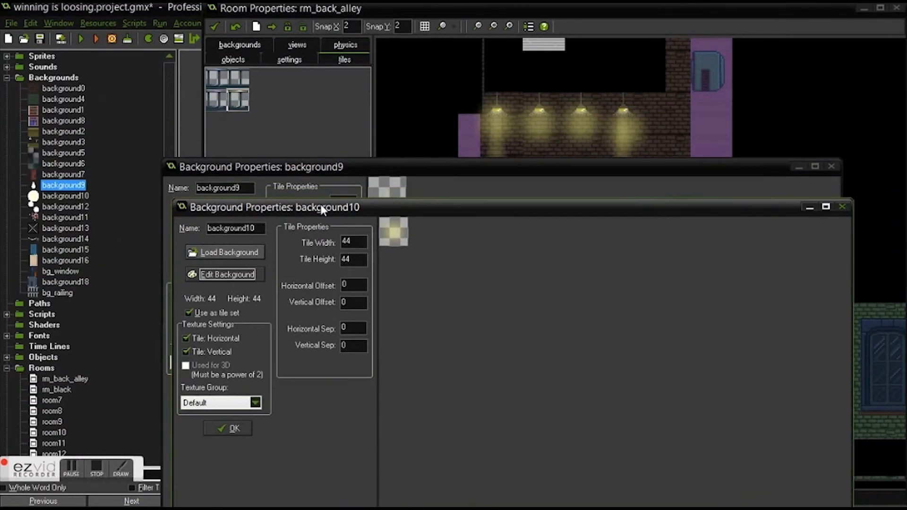
left_click(344, 164)
left_click(223, 234)
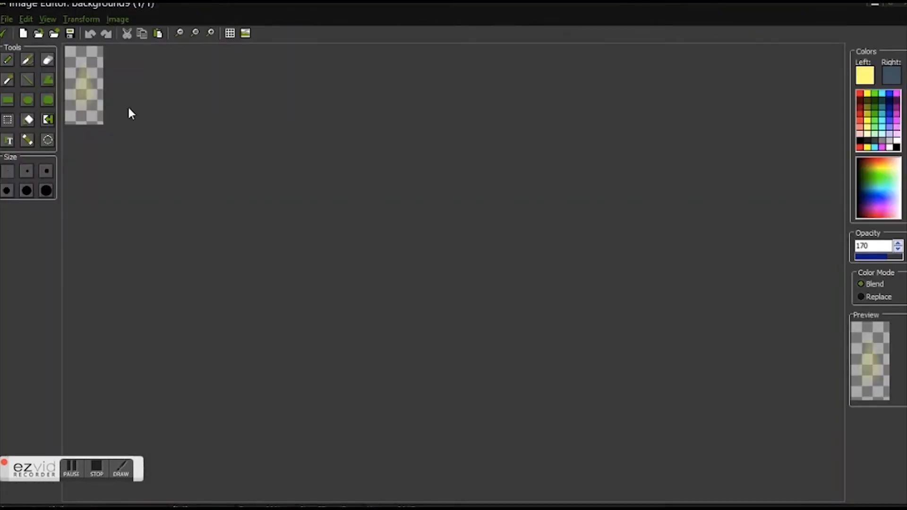
scroll(101, 117, "up", 1)
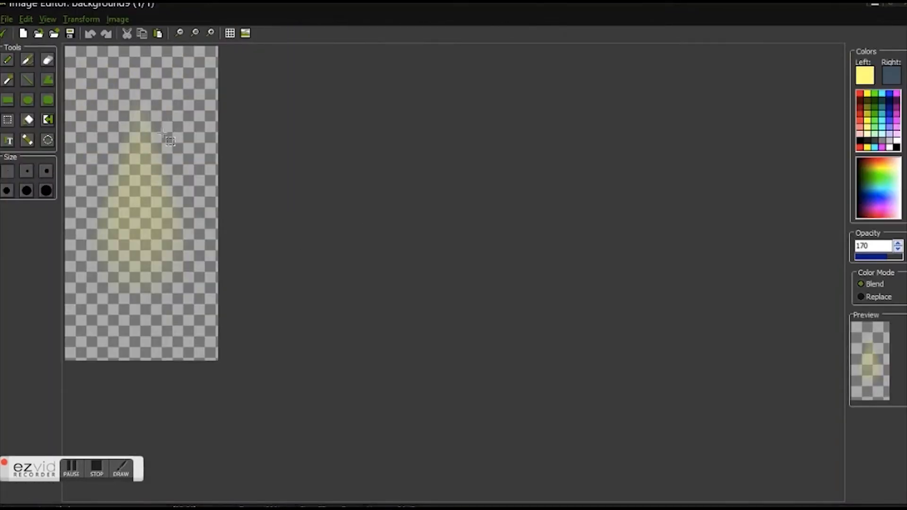
key("ctrl+a")
key("Delete")
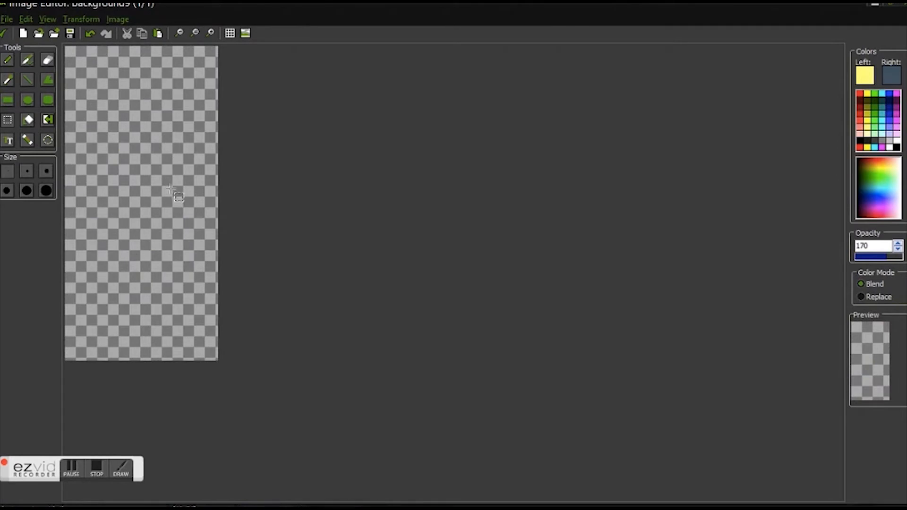
- Draw a tall triangle outline with lines, fill it light yellow, and shift it slightly to the right on the canvas
left_click(28, 80)
mouse_move(126, 83)
left_mouse_down()
mouse_move(107, 236)
mouse_move(80, 302)
left_mouse_up()
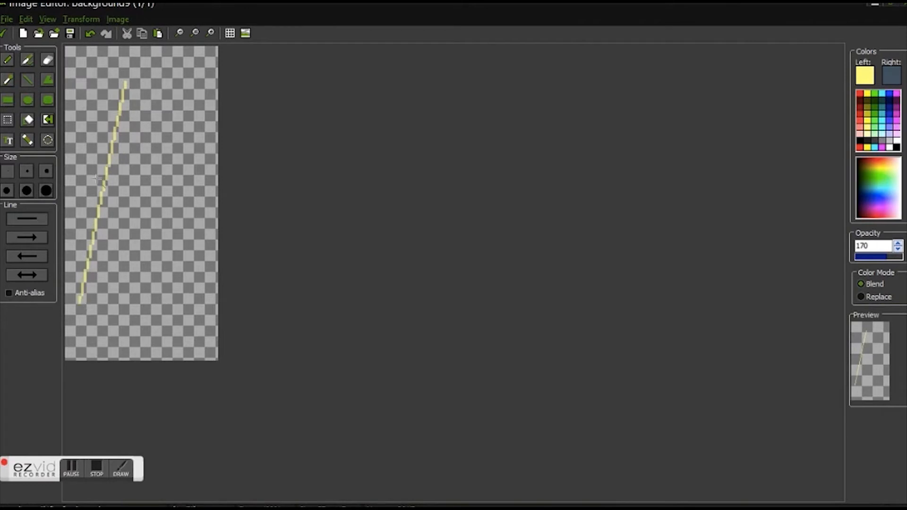
left_click_drag(125, 83, 79, 305)
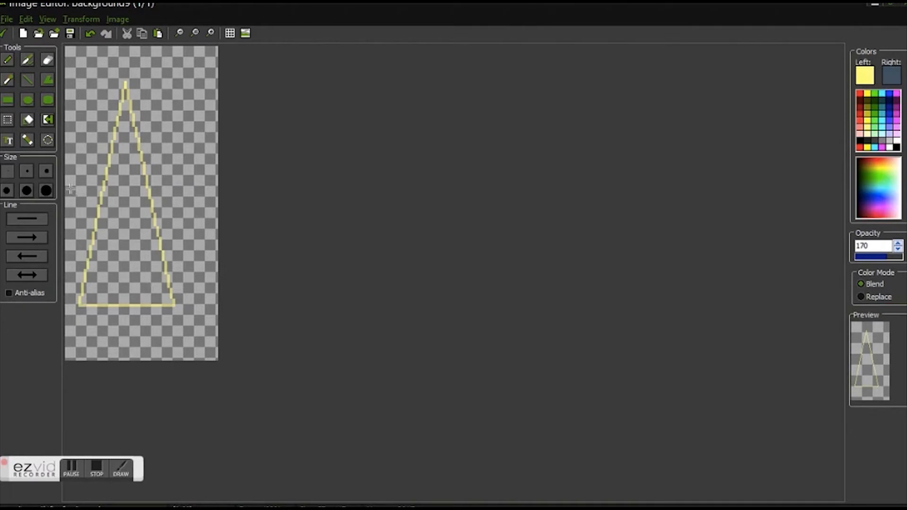
left_click(27, 137)
left_click(139, 244)
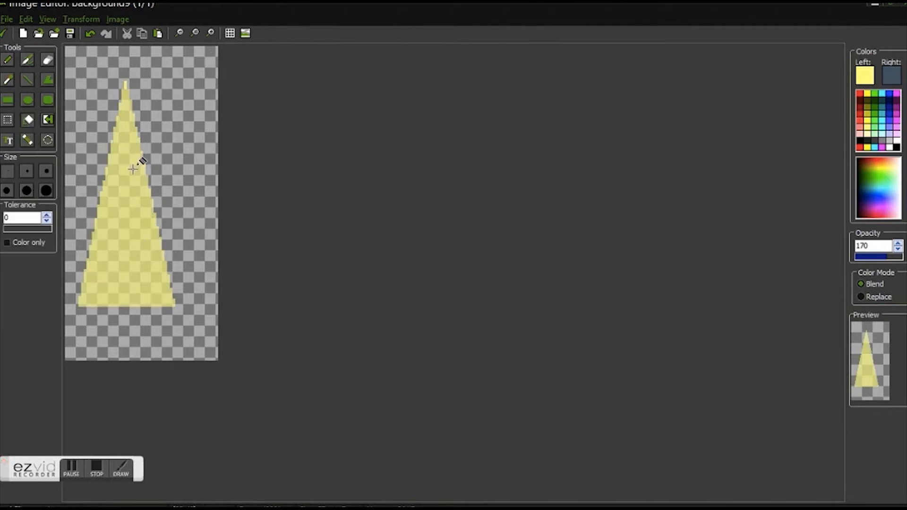
key("ctrl+a")
left_click_drag(130, 209, 141, 206)
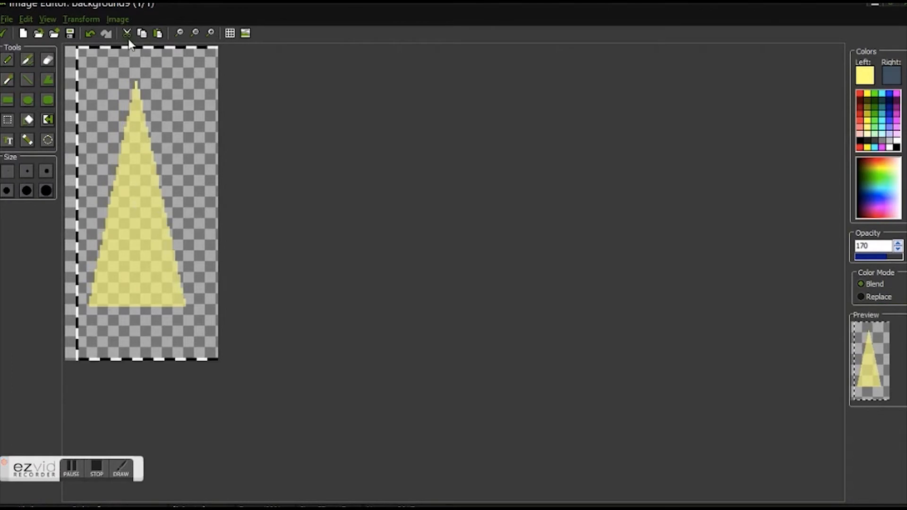
- Add a pale-yellow glow to the triangle with an opacity of 245 and a thickness of 8
left_click(118, 20)
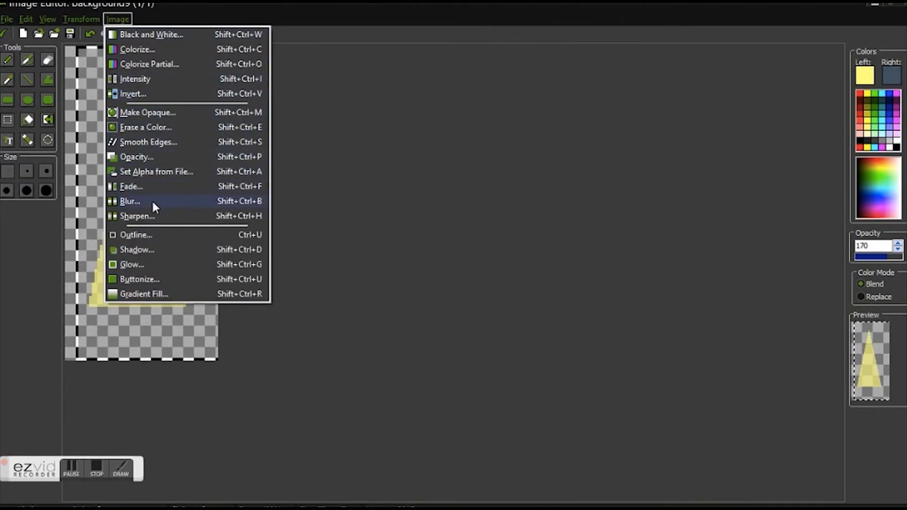
left_click(150, 265)
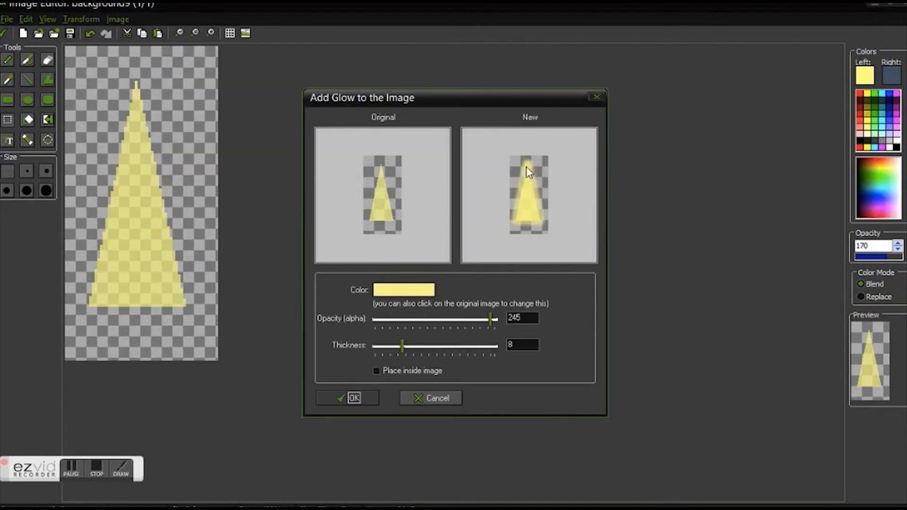
left_click(358, 399)
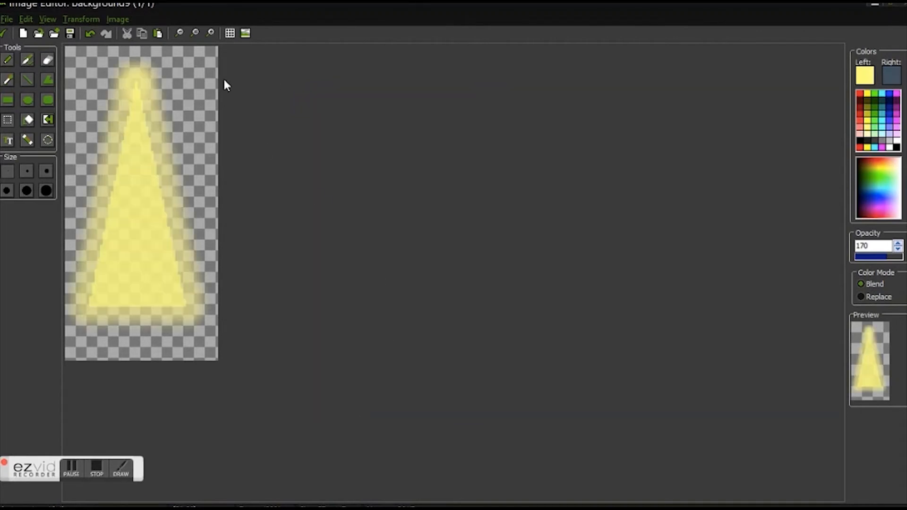
- Blur the triangle image twice with the Large setting, affecting both colors and transparency
left_click(114, 19)
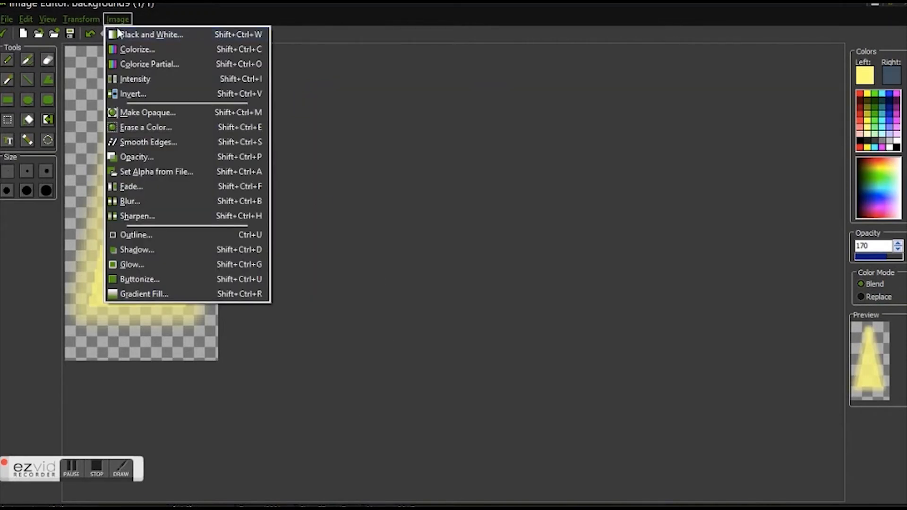
left_click(144, 201)
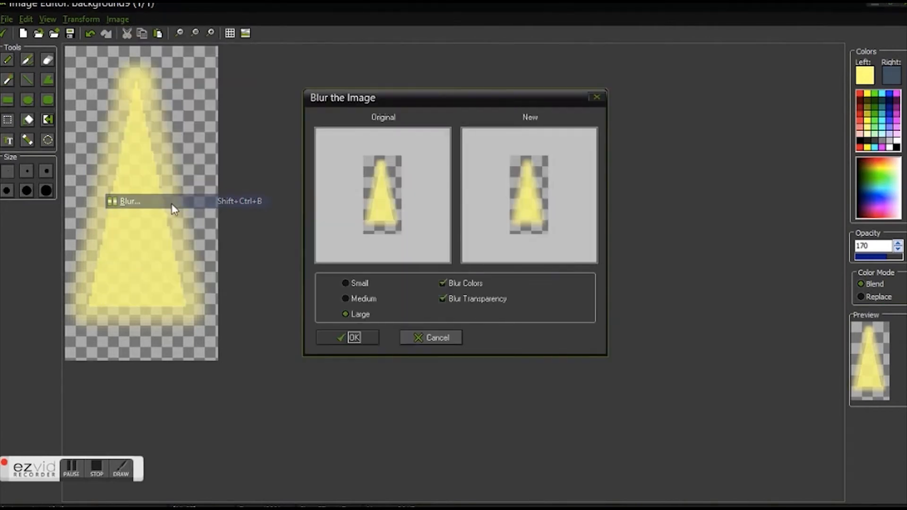
left_click(364, 333)
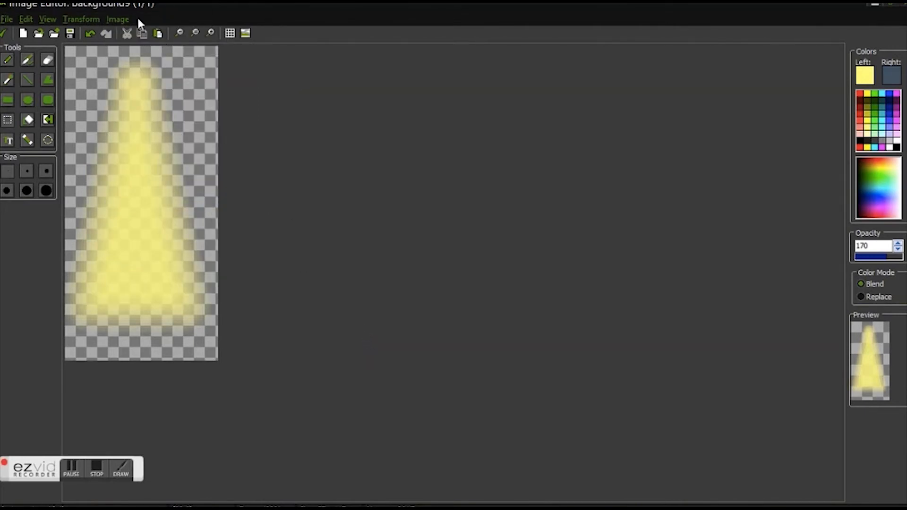
left_click(118, 19)
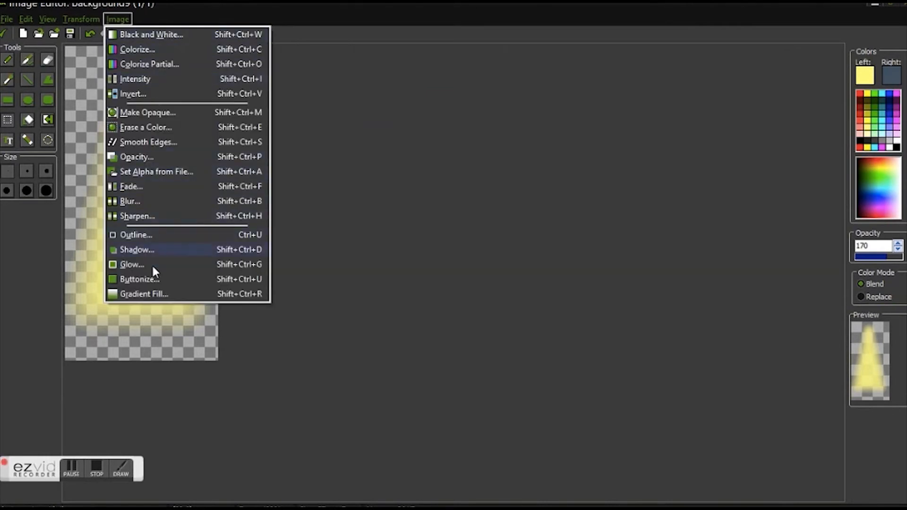
left_click(152, 204)
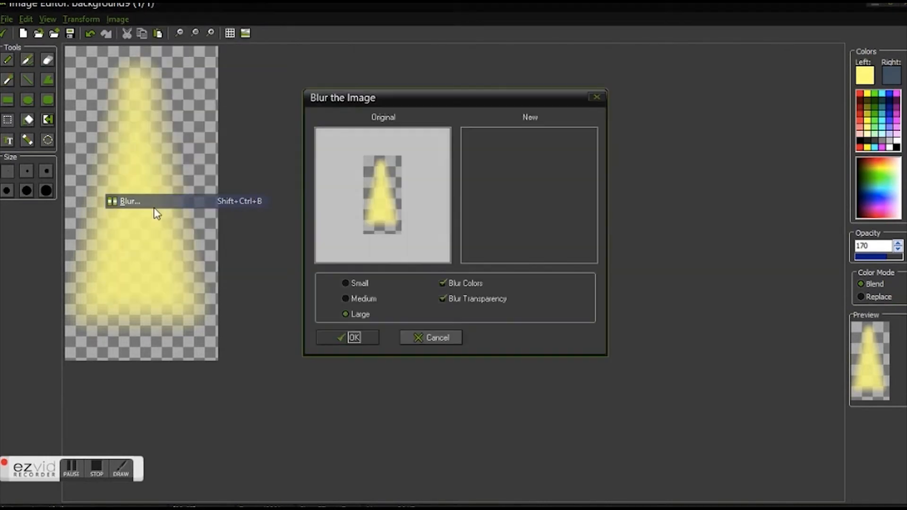
left_click(364, 337)
- Lower the triangle image's relative opacity to 55
left_click(114, 20)
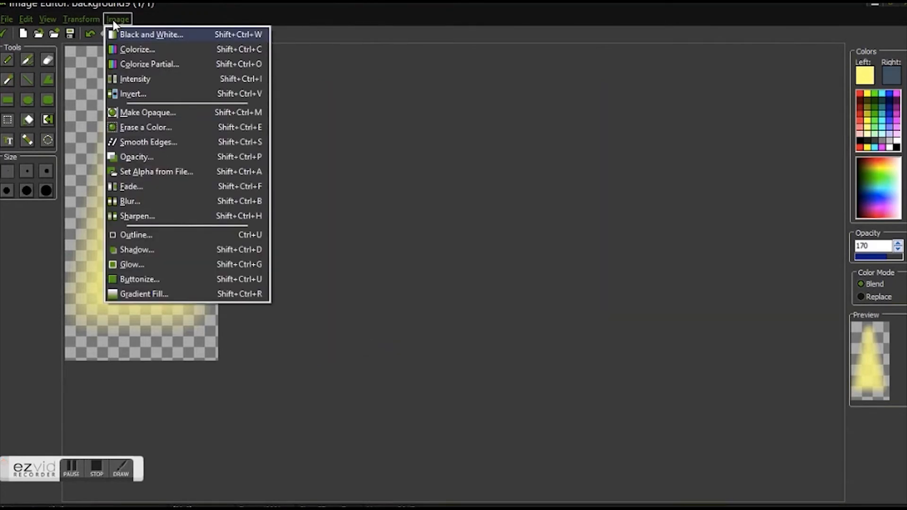
left_click(133, 154)
left_click(409, 287)
left_click_drag(409, 288, 394, 288)
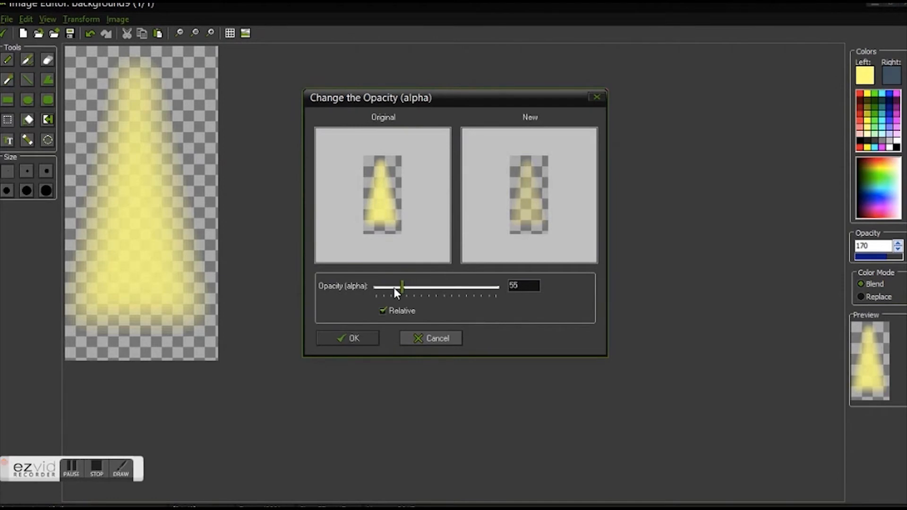
left_click(355, 340)
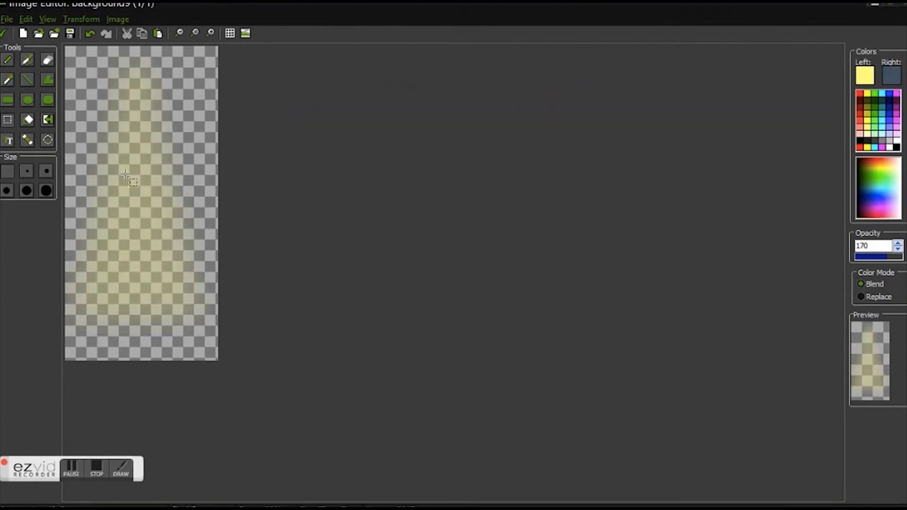
- Trim the triangle image with a margin of 0 pixels and close the image editor, discarding the changes
left_click(76, 19)
left_click(94, 141)
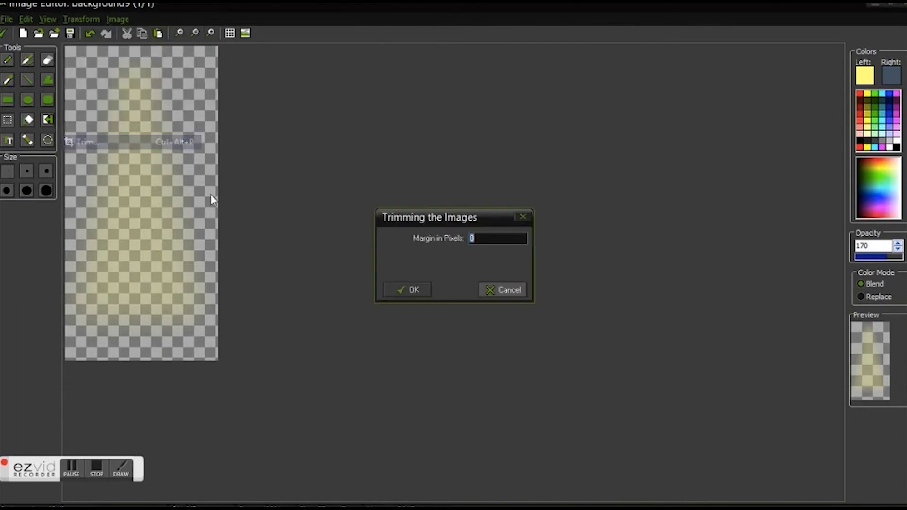
left_click(410, 290)
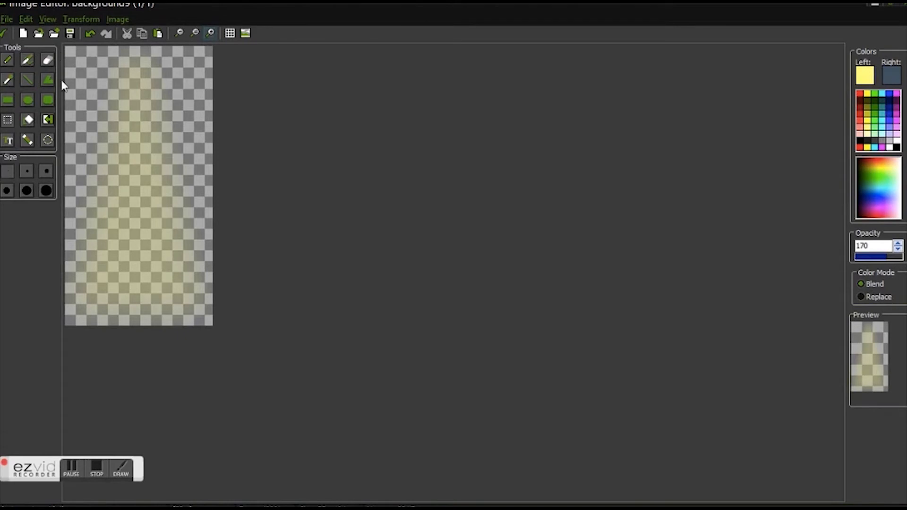
left_click(900, 3)
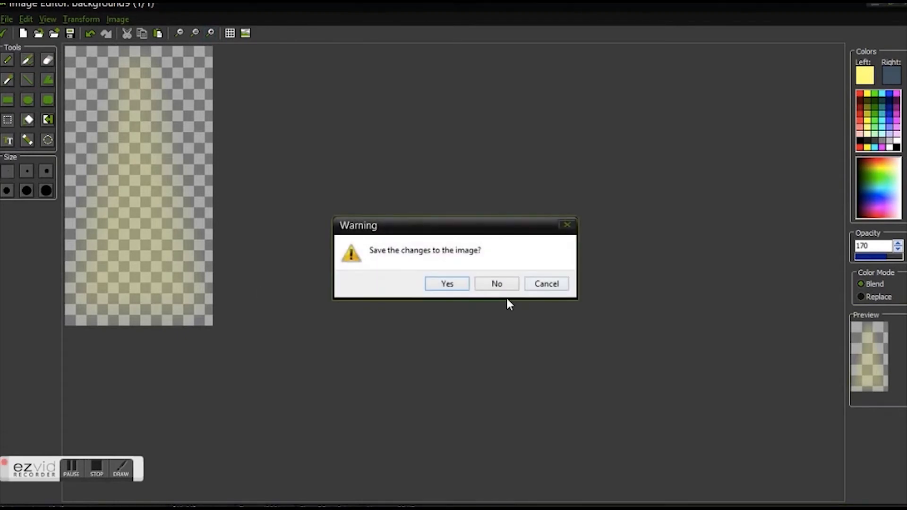
left_click(497, 284)
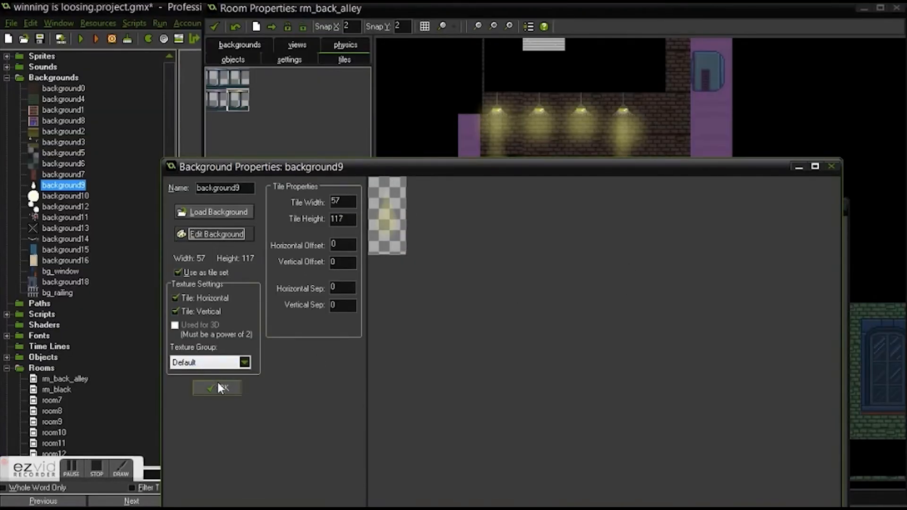
- Close the background9 properties without saving and close the background10 properties with the changes saved
left_click(832, 167)
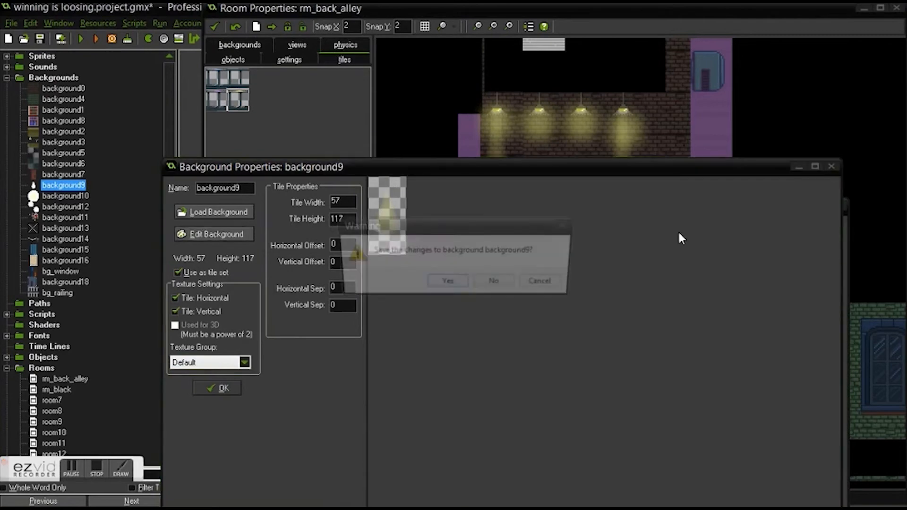
left_click(498, 282)
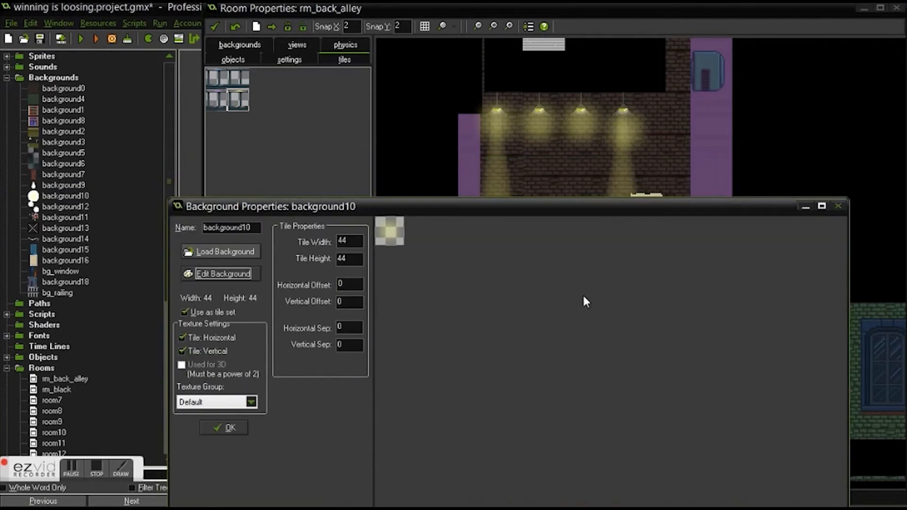
left_click(839, 206)
left_click(448, 284)
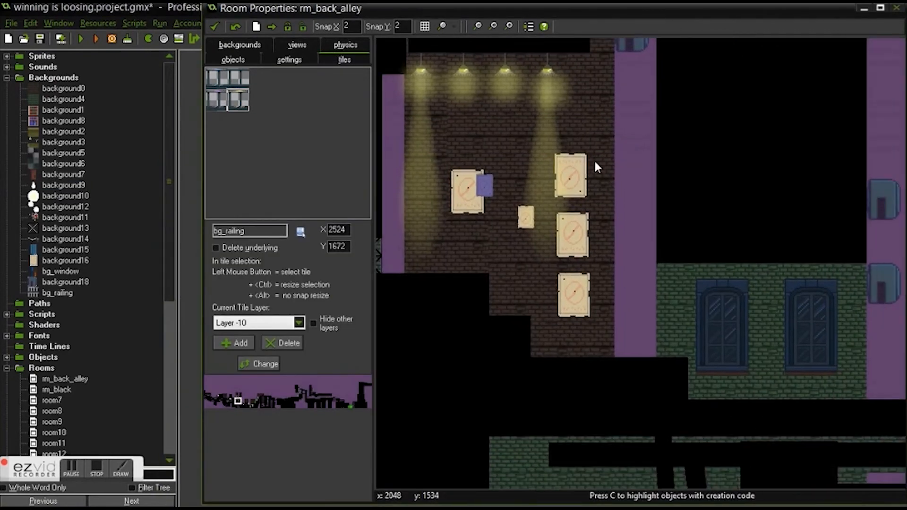
- With background9 as the current tile, remove the fourth lamp's cone light and align the first lamp's cone at X 1872, Y 1416
middle_click_drag(594, 162, 570, 152)
middle_click_drag(520, 175, 662, 243)
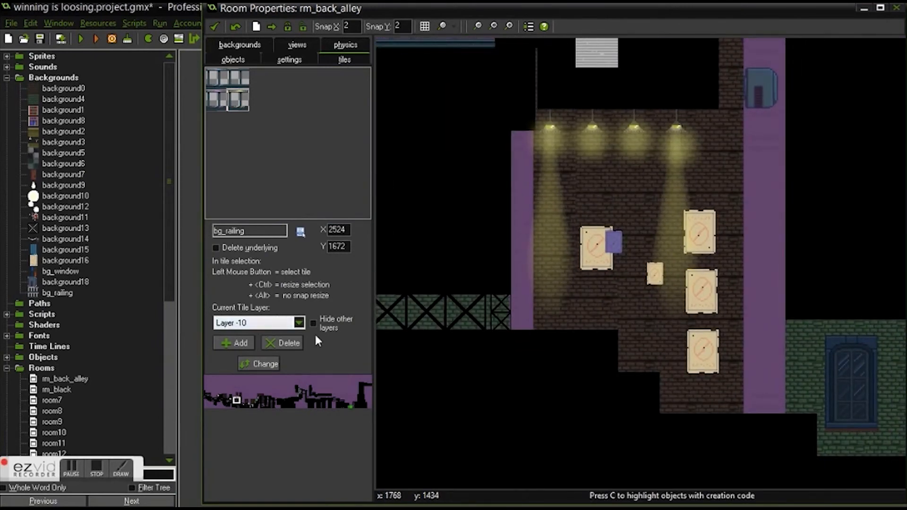
left_click(275, 323)
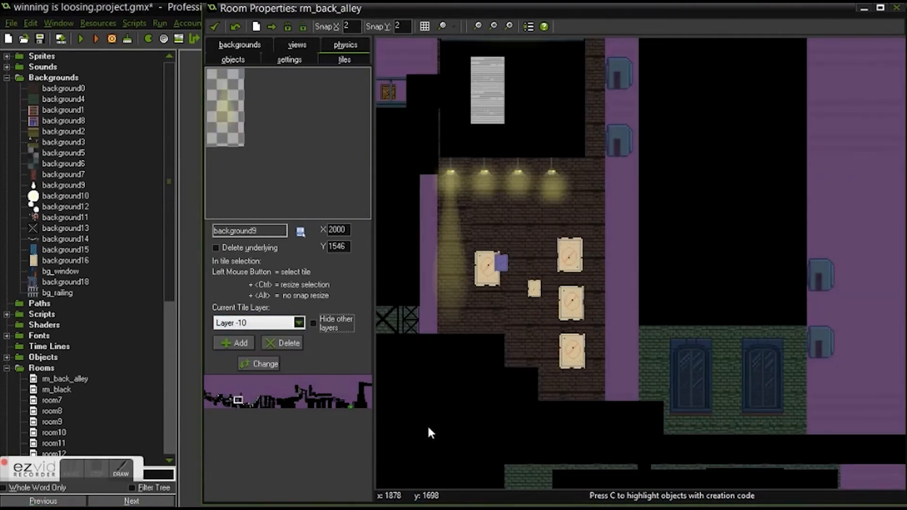
middle_click_drag(515, 222, 562, 230)
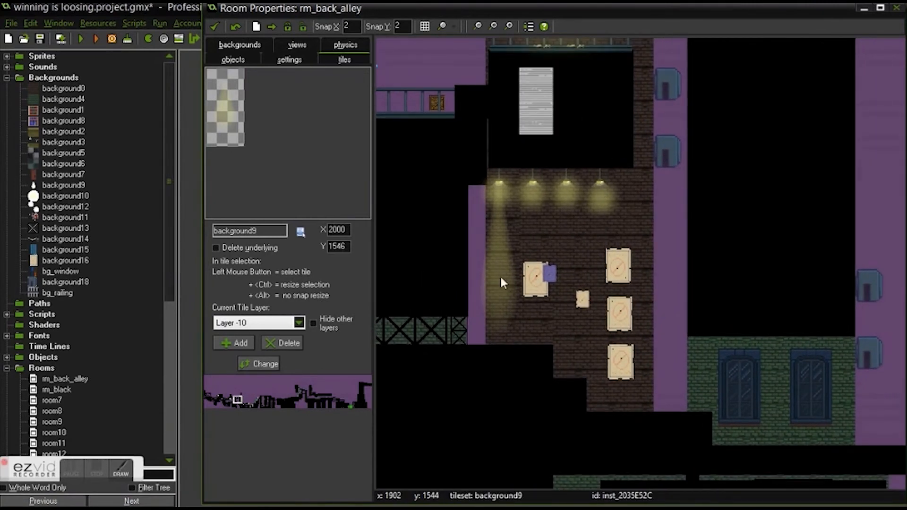
left_click_drag(499, 273, 471, 149, "ctrl")
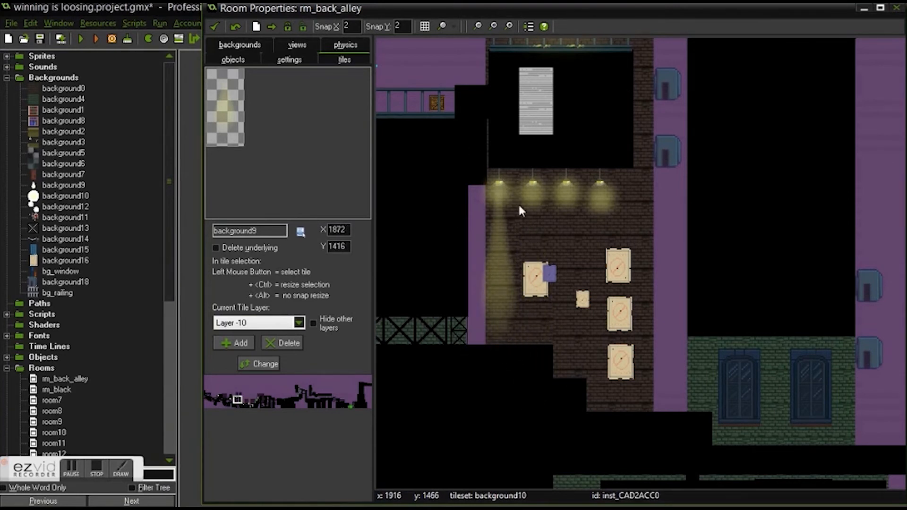
- Place a background9 cone light under the fourth lamp, stretch it with a larger Scale Y, and move it to X 1968, Y 1394
left_click_drag(664, 301, 571, 169)
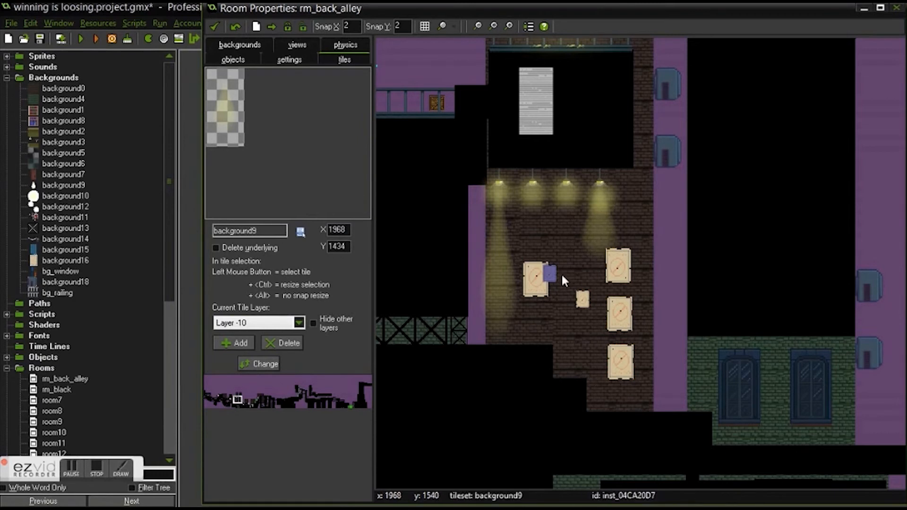
right_click(600, 234)
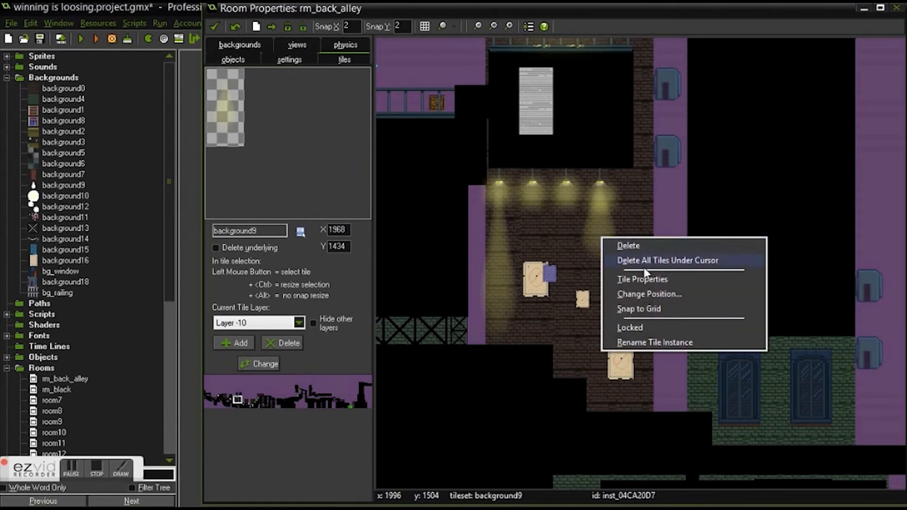
left_click(640, 278)
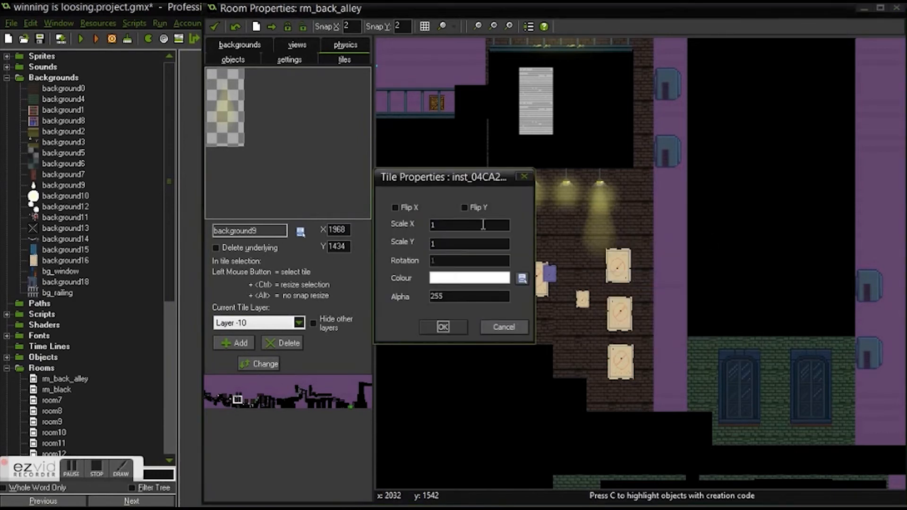
double_click(459, 242)
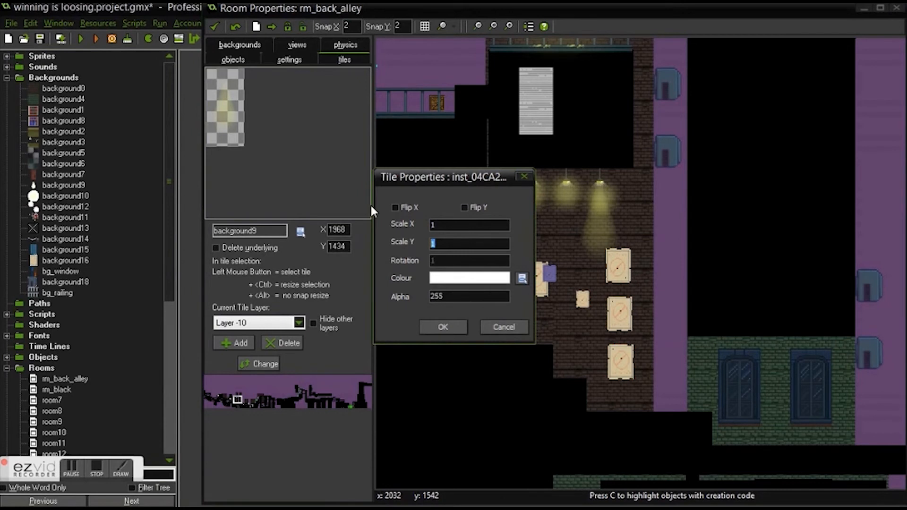
key("Tab")
key("Tab")
left_click(525, 177)
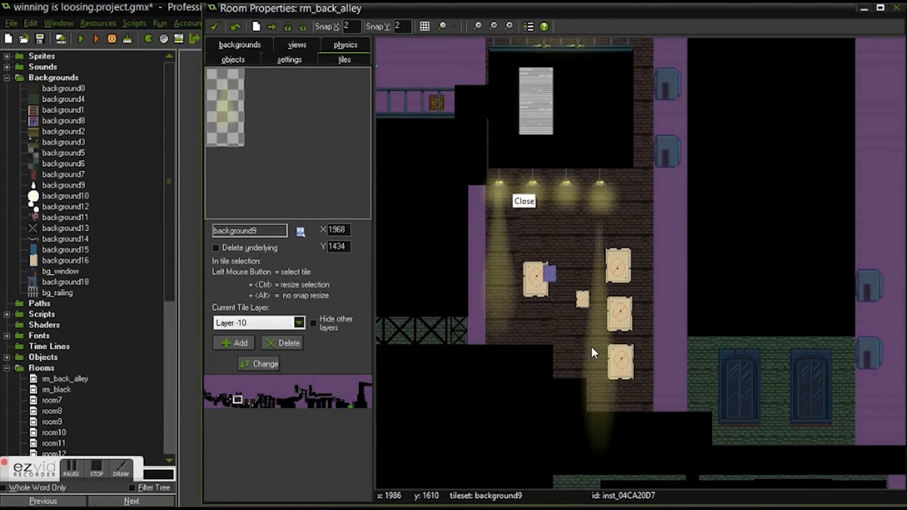
left_click_drag(591, 345, 569, 118, "ctrl")
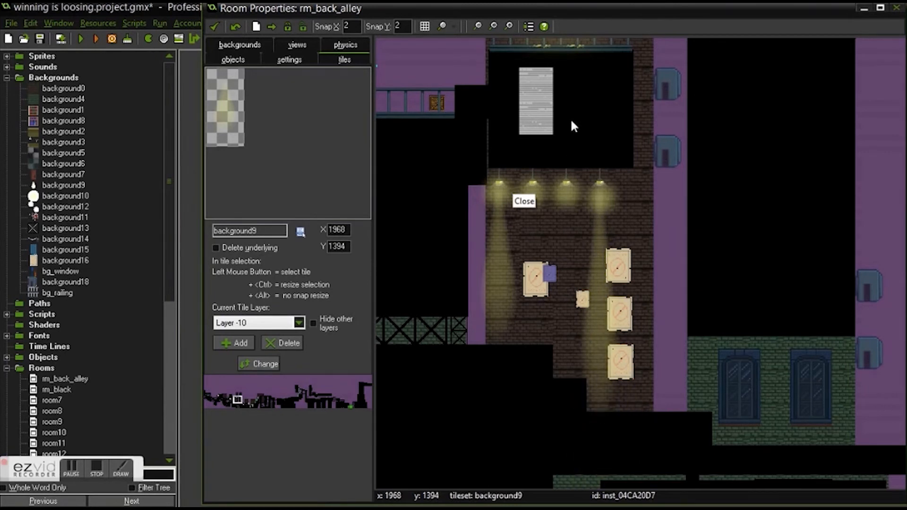
- Place a background9 cone light under the third lamp, set its Scale Y to 2.5, and move it to X 1936, Y 1408
left_click_drag(662, 252, 543, 180)
right_click(563, 247)
left_click(602, 290)
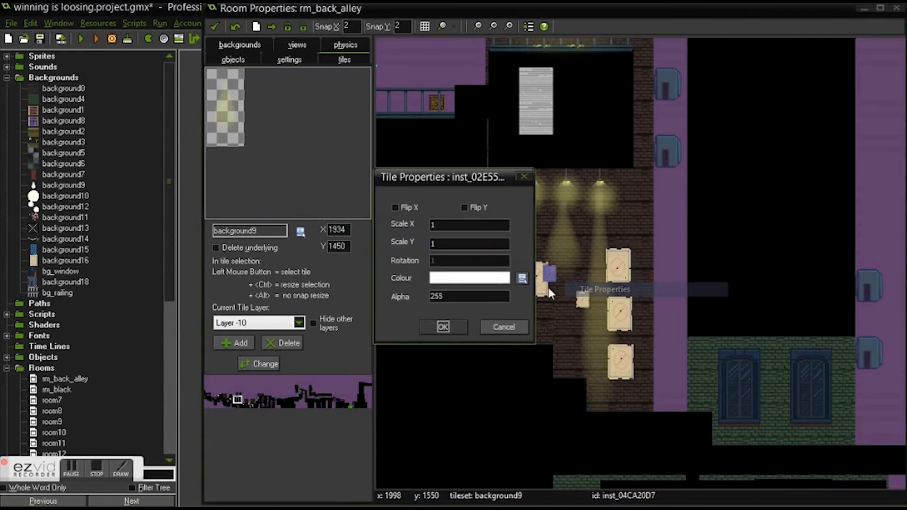
left_click_drag(480, 243, 276, 245)
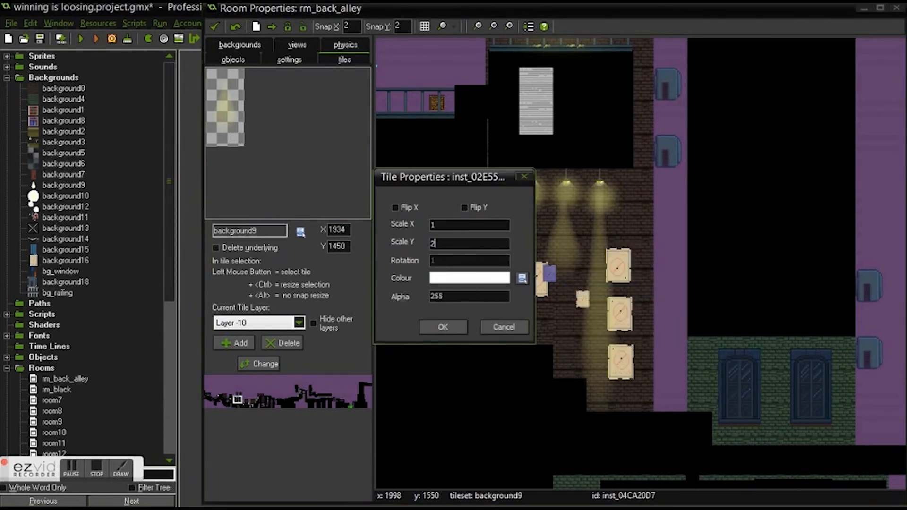
type("2.5")
left_click(452, 324)
left_click_drag(545, 313, 568, 272, "ctrl")
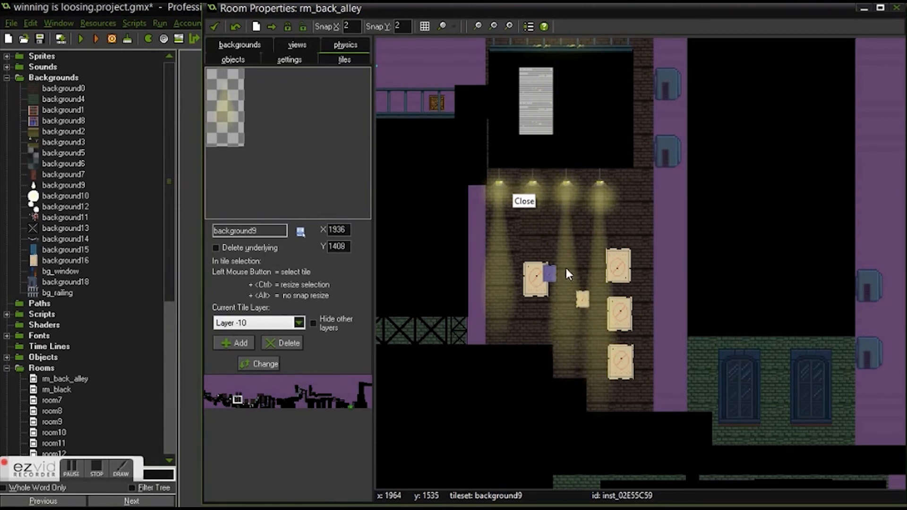
- Add another background9 cone light, stretch it with a larger Scale Y, and move it under the second lamp at X 1904, Y 1417
left_click_drag(567, 268, 636, 269, "ctrl")
right_click(668, 323)
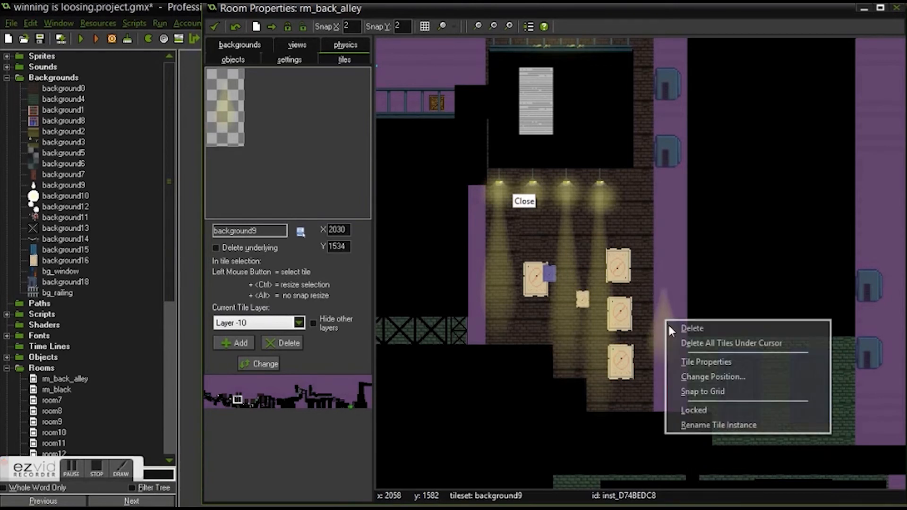
left_click(705, 362)
double_click(465, 245)
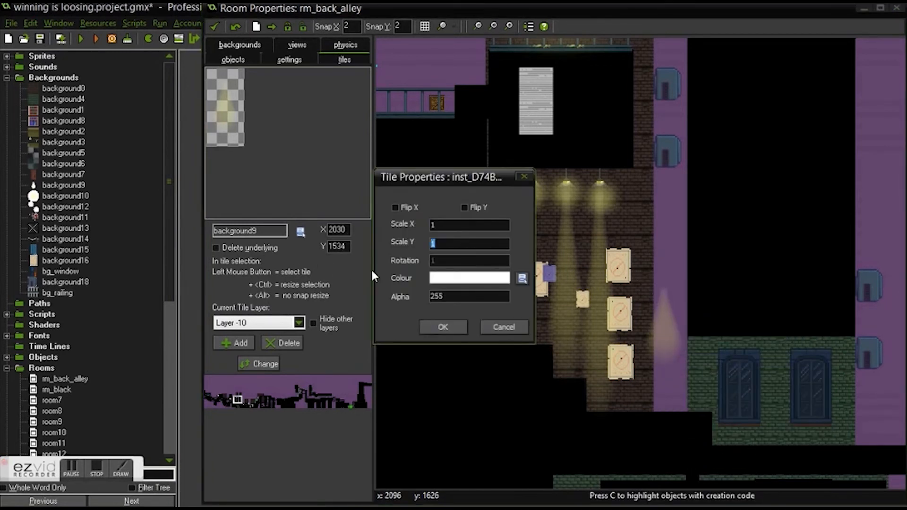
left_click(445, 324)
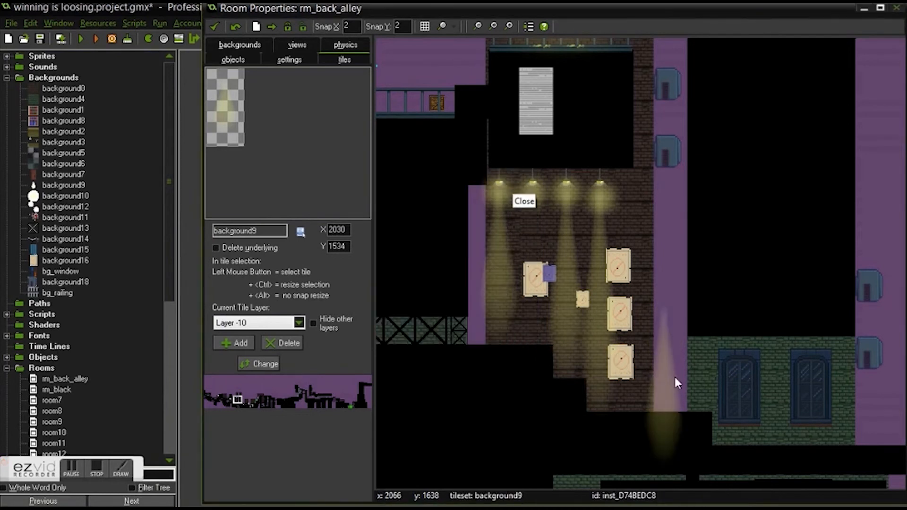
left_click_drag(670, 388, 536, 266)
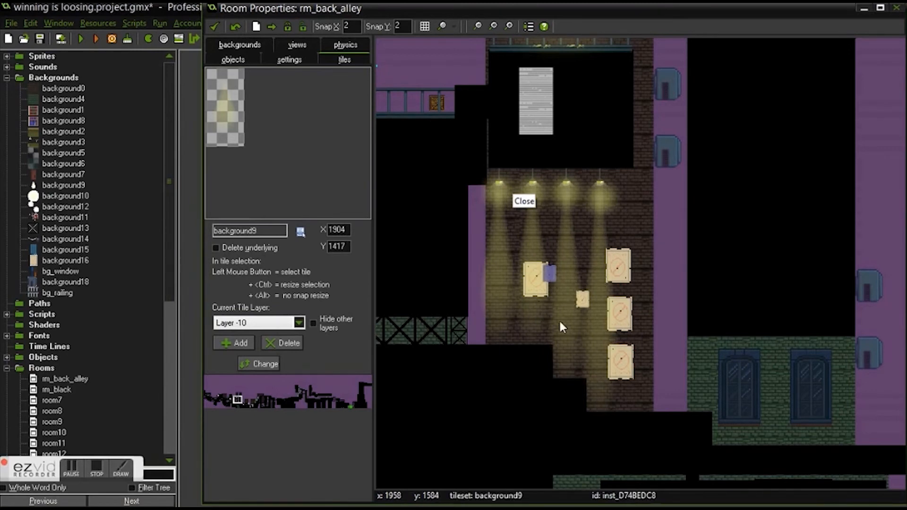
- Select background10 as the current tile background for the room
middle_click_drag(540, 224, 580, 251)
scroll(766, 226, "down", 1)
middle_click_drag(687, 223, 423, 170)
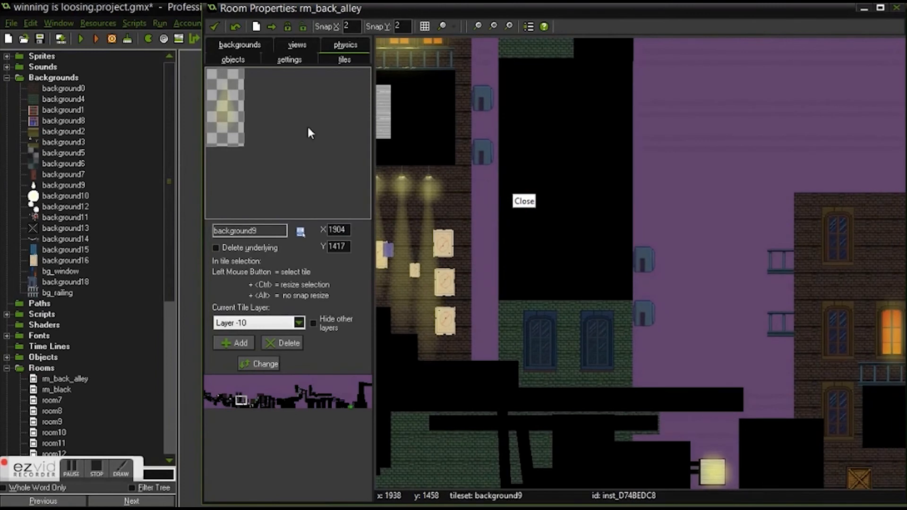
left_click(258, 232)
left_click(310, 388)
middle_click_drag(621, 286, 506, 291)
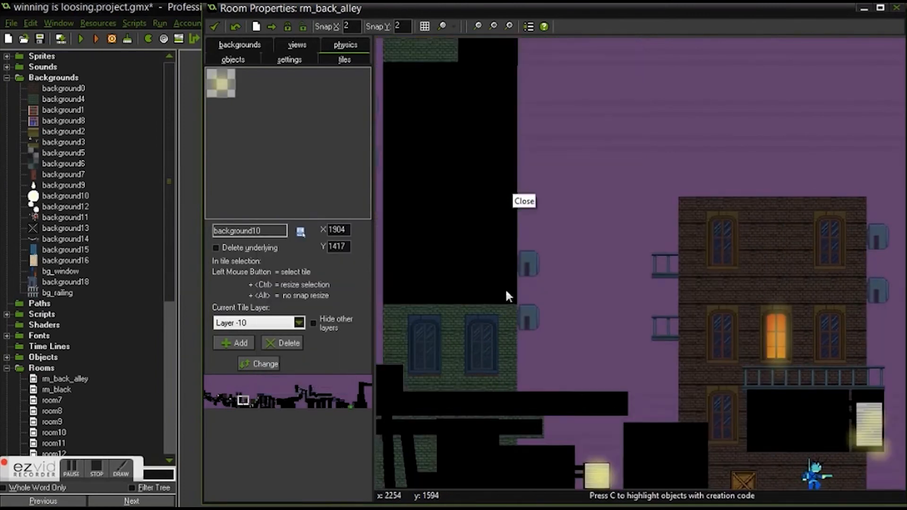
middle_click_drag(747, 305, 547, 150)
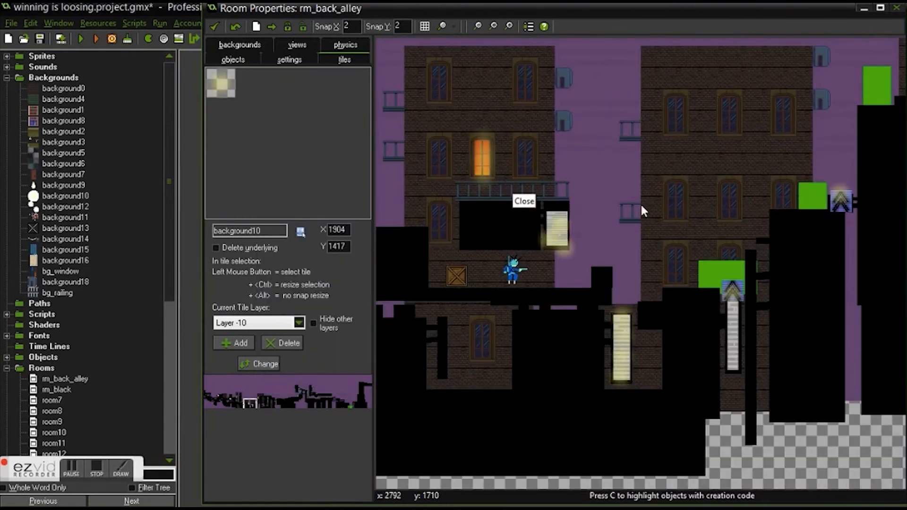
- Place a background10 glow tile on the stacked blue arrow sign beside the brick building and set its Scale Y to 3
middle_click_drag(643, 211, 461, 290)
middle_click_drag(603, 177, 543, 226)
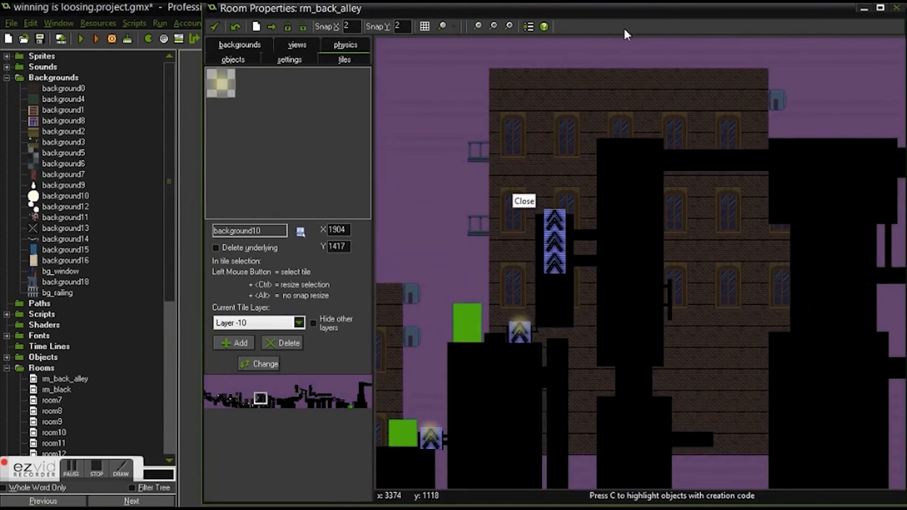
left_click_drag(626, 9, 570, 14)
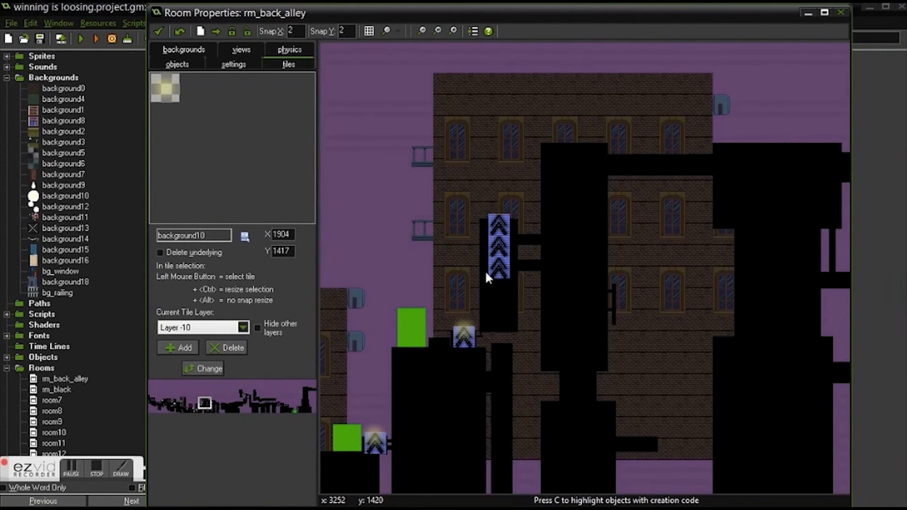
scroll(503, 226, "up", 1, "ctrl")
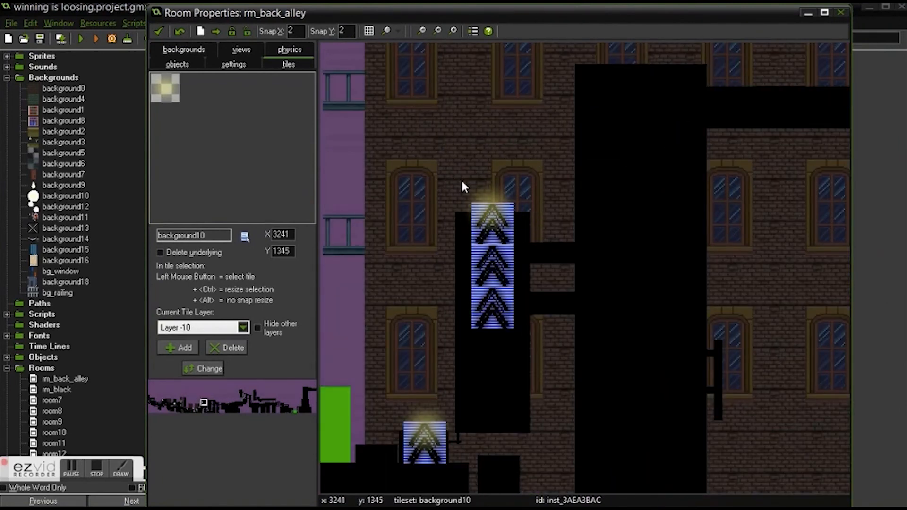
right_click(485, 198)
left_click(526, 241)
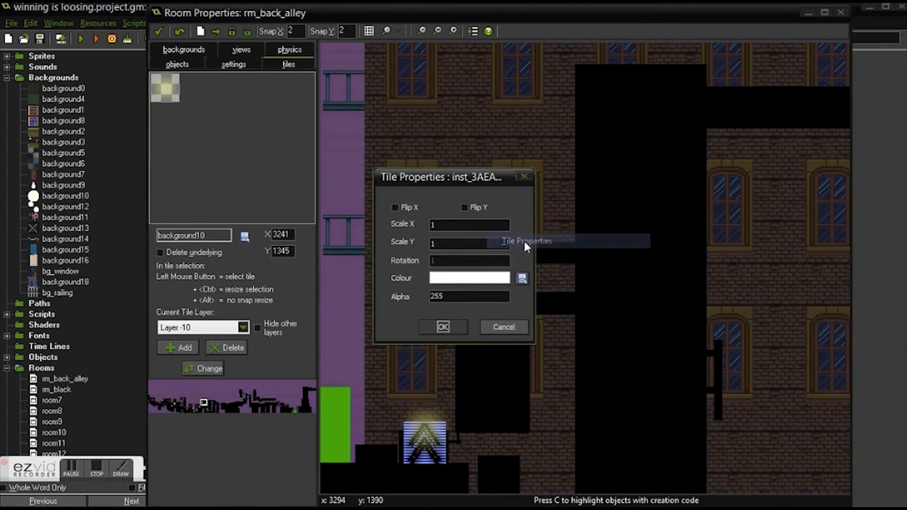
double_click(468, 243)
type("3")
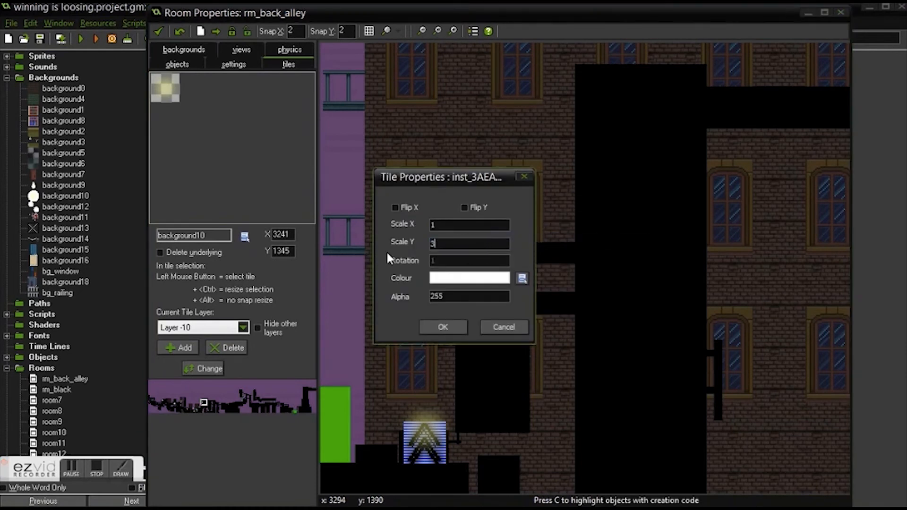
- Tint the stretched glow tile with the muted violet-blue basic colour and apply its tile properties
left_click(522, 278)
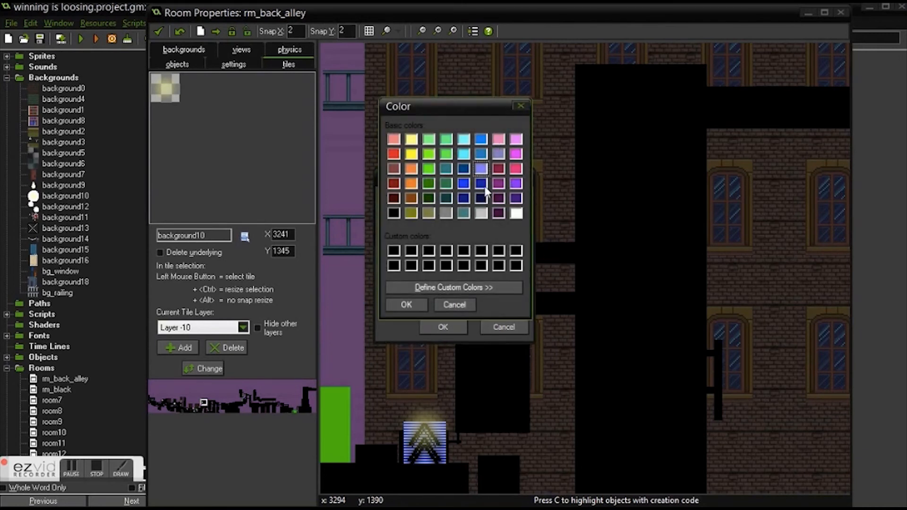
left_click(465, 154)
left_click(482, 157)
left_click(499, 155)
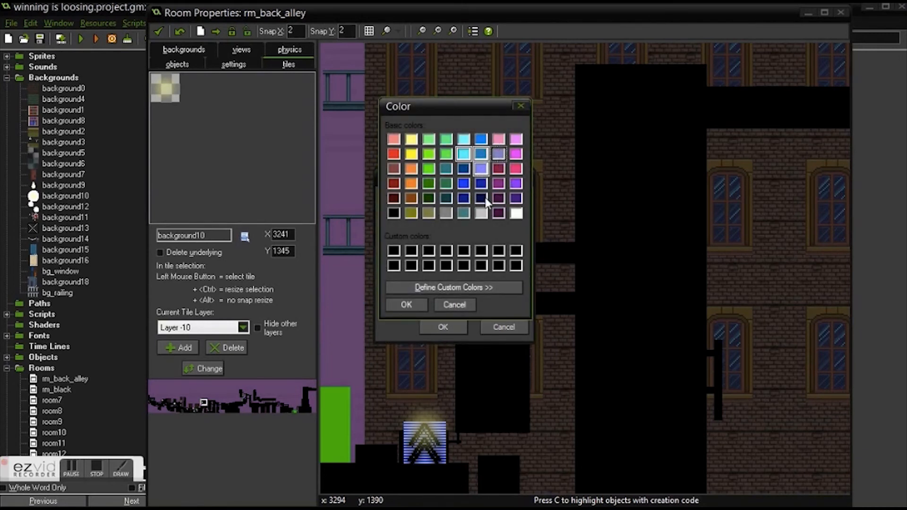
left_click(415, 304)
left_click(449, 327)
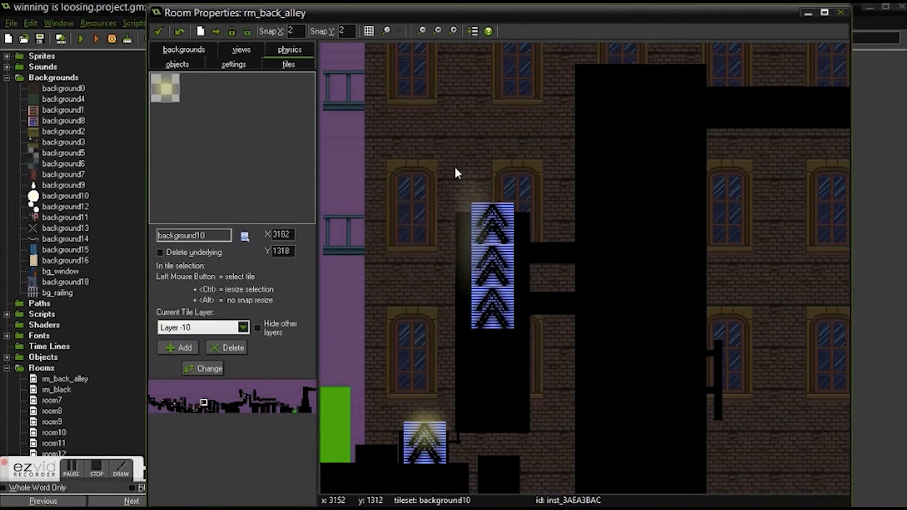
- Recolour the arrow sign's glow tile with a custom bright light blue
right_click(472, 217)
left_click(525, 263)
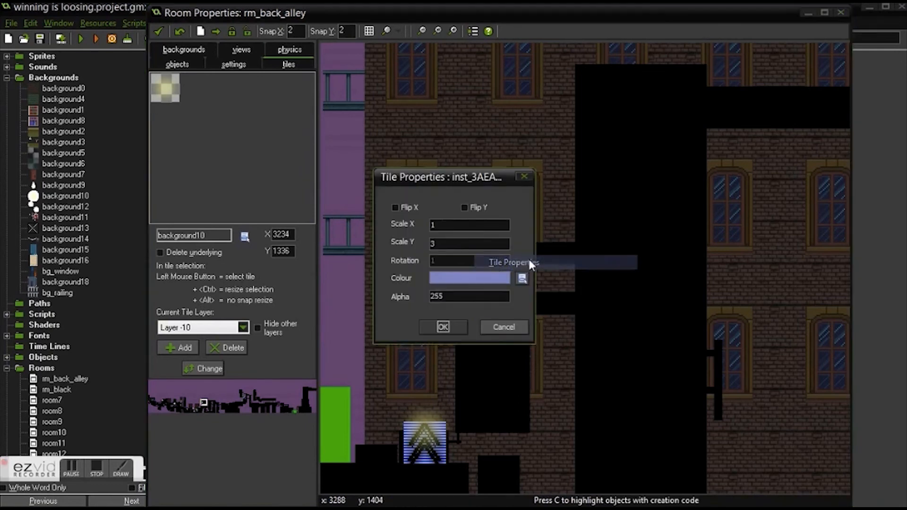
left_click(522, 278)
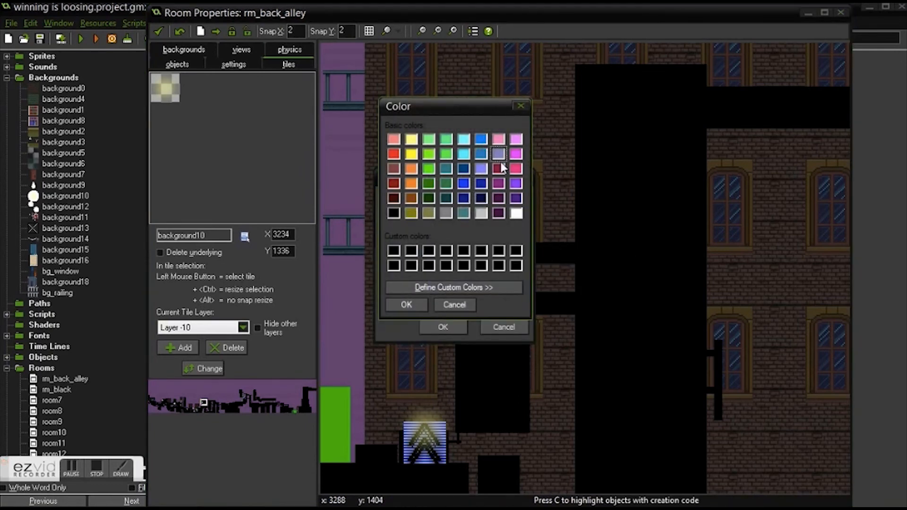
left_click(491, 289)
mouse_move(671, 183)
left_mouse_down()
mouse_move(671, 198)
mouse_move(671, 163)
mouse_move(671, 171)
left_mouse_up()
left_click_drag(613, 204, 611, 122)
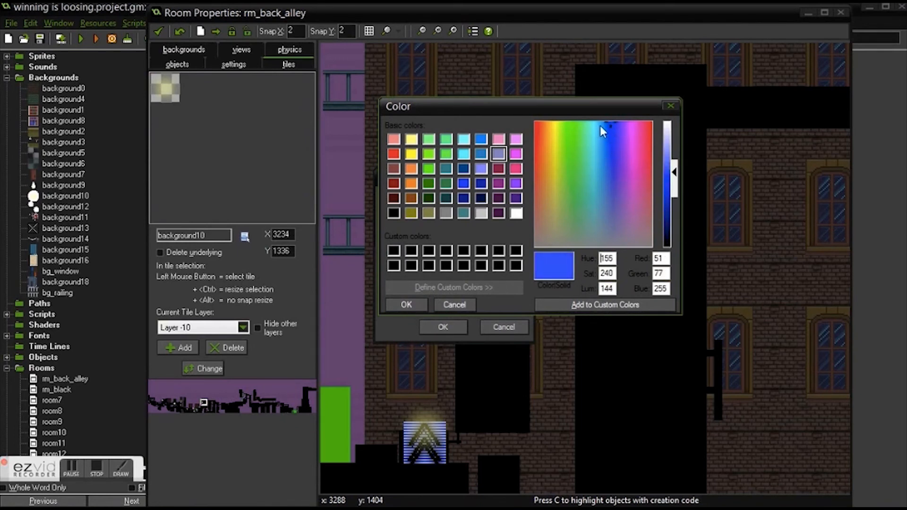
left_click(601, 121)
left_click(415, 305)
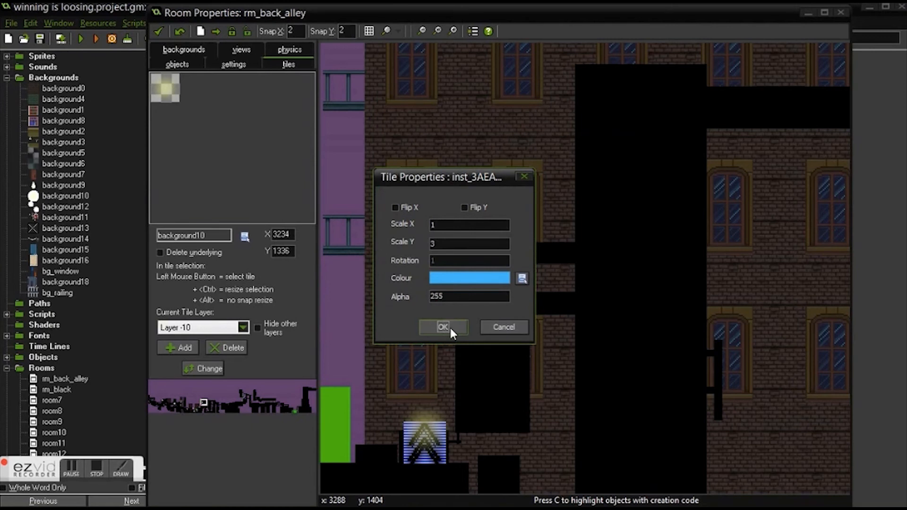
left_click(449, 328)
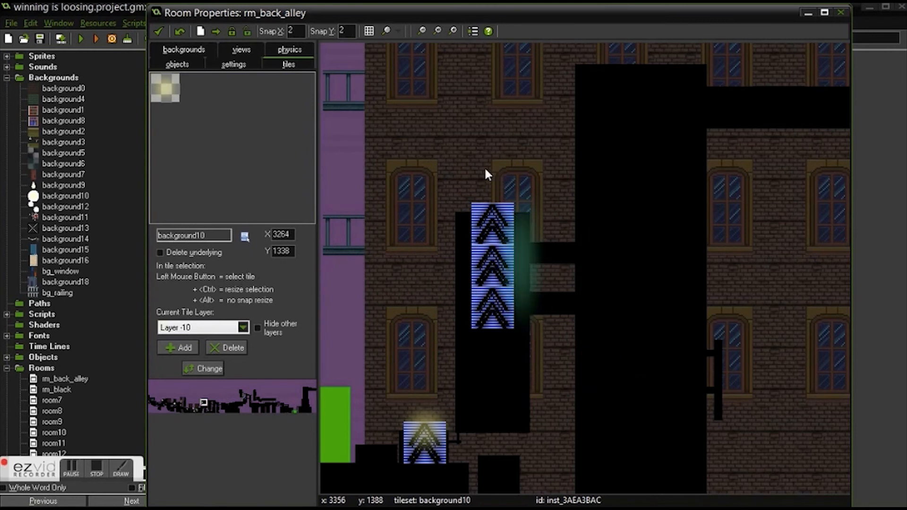
- Widen the blue glow tile to Scale X 1.5 and centre it over the arrow sign at X 3233, Y 1343
right_click(495, 239)
left_click(529, 275)
double_click(455, 225)
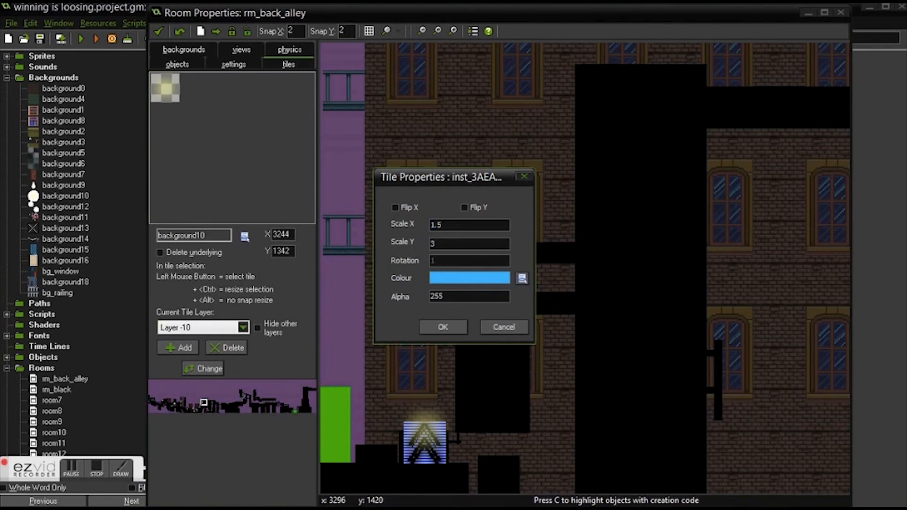
left_click(441, 325)
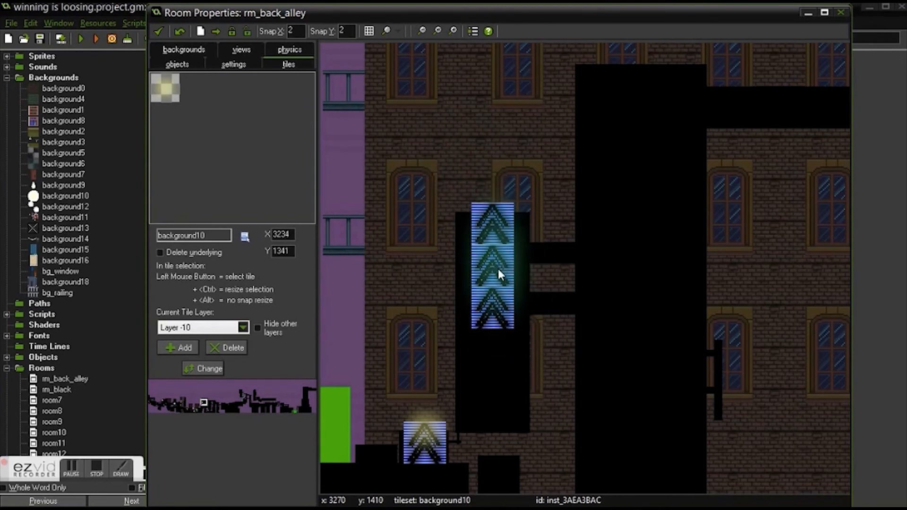
middle_click_drag(517, 249, 549, 240)
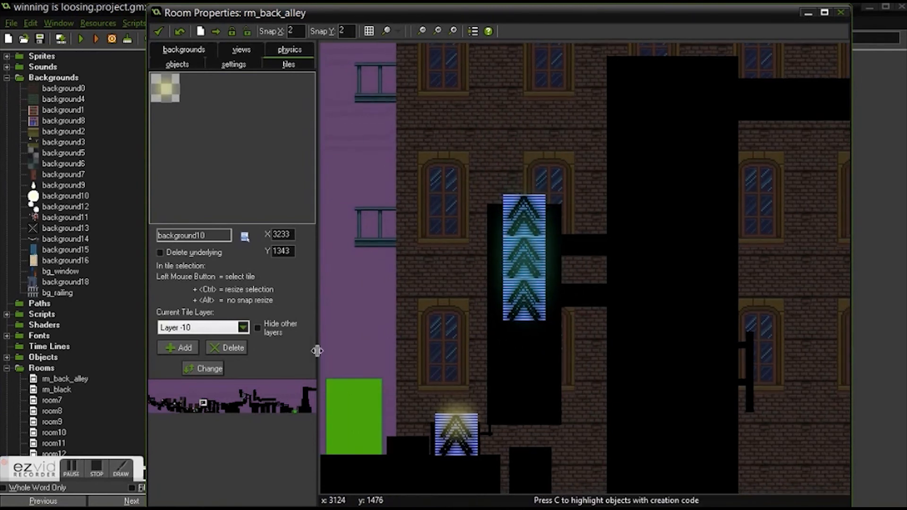
- Toggle the hiding of other tile layers on and off, and inspect the lit arrow signs with all layers shown
left_click(271, 328)
left_click(272, 326)
left_click(271, 325)
left_click(271, 324)
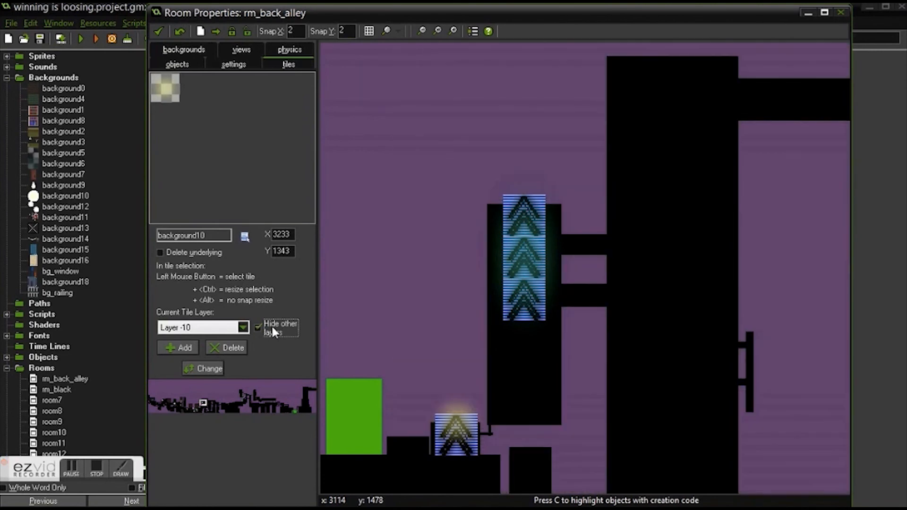
left_click(271, 324)
middle_click_drag(476, 253, 713, 166)
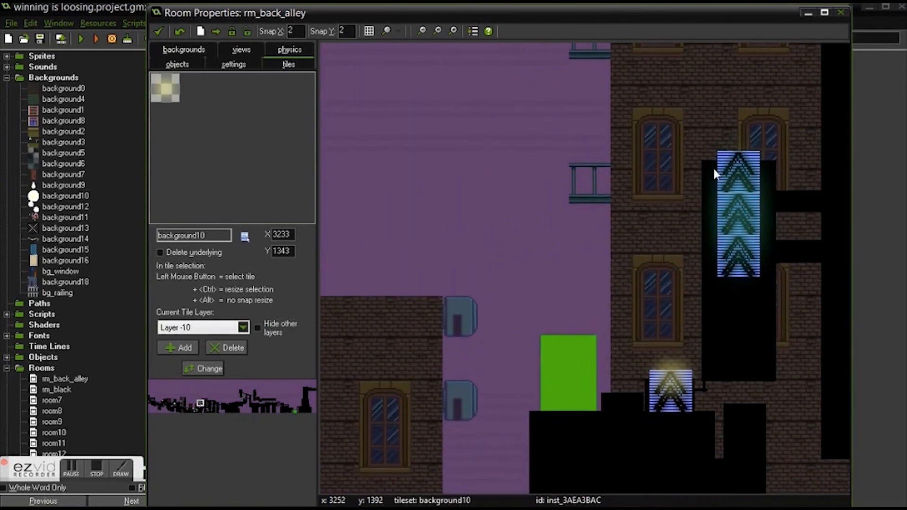
middle_click_drag(481, 255, 499, 188)
scroll(529, 191, "down", 1)
middle_click_drag(685, 132, 559, 279)
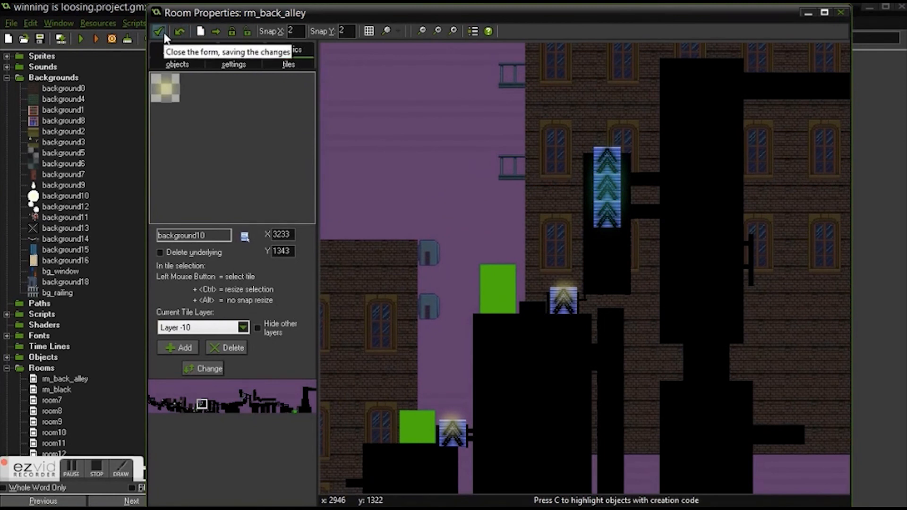
left_click(96, 469)
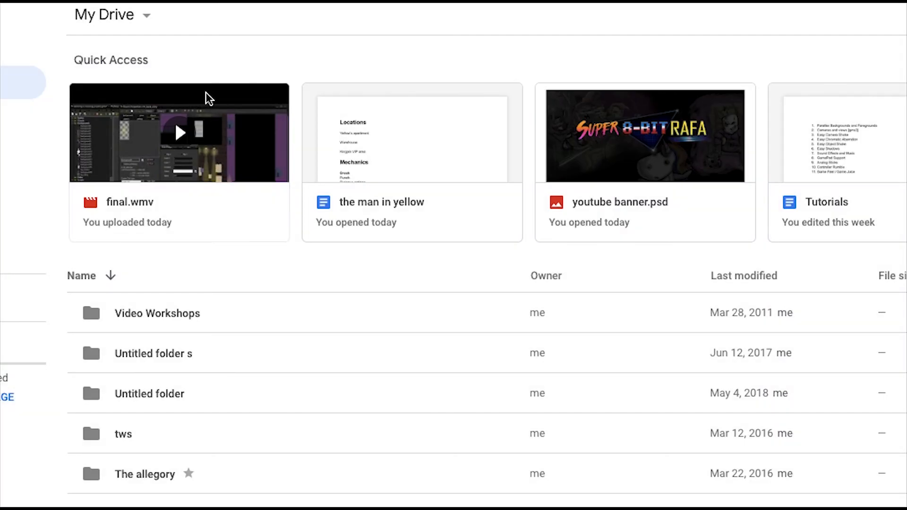
- Switch to Google Drive and select the video final.wmv in the Quick Access files
left_click(208, 97)
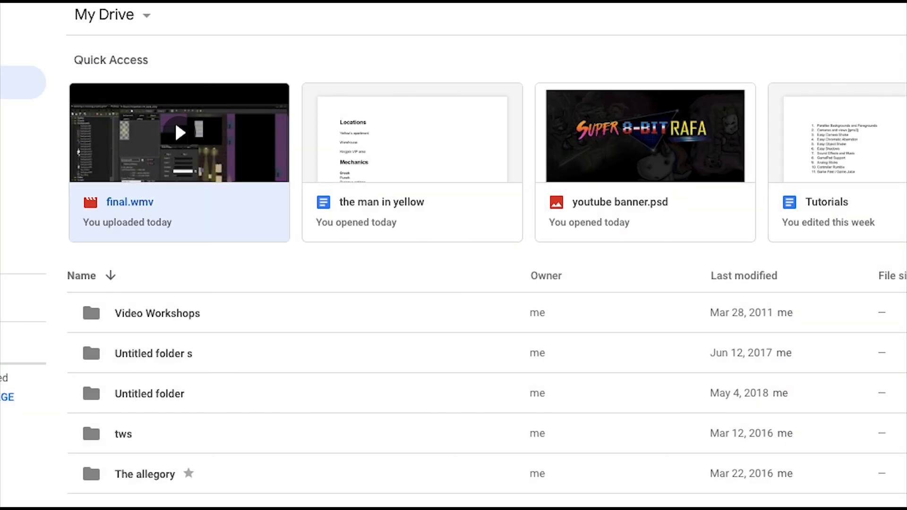